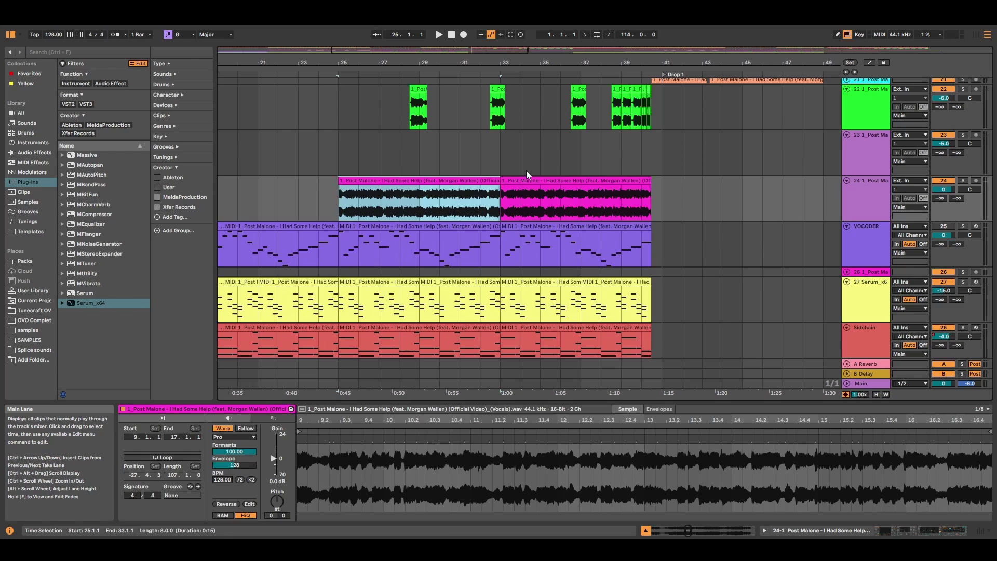
# Solo track 24 and play its vocal clip from bar 25 to hear the original vocal
pyautogui.click(681, 190)
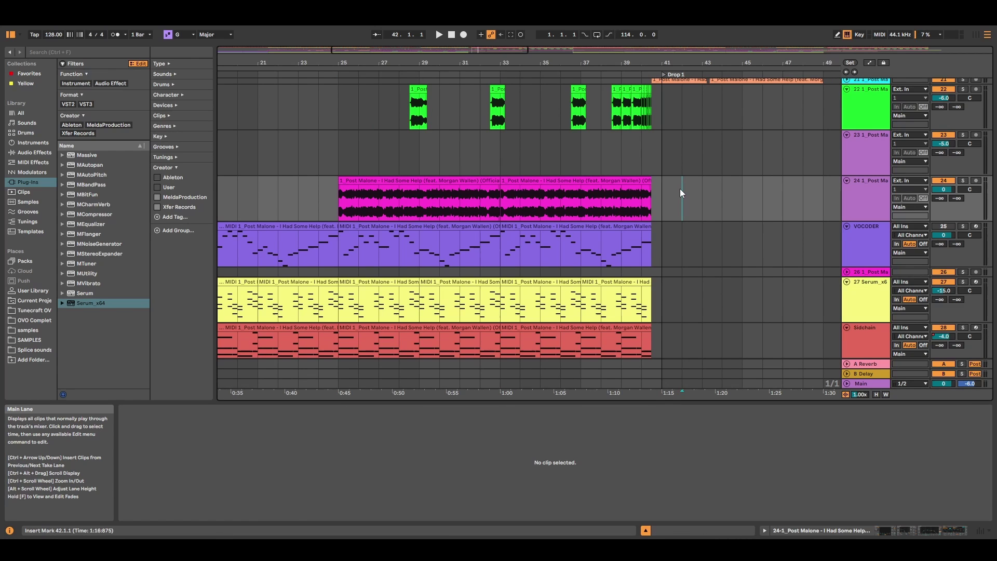
pyautogui.click(369, 182)
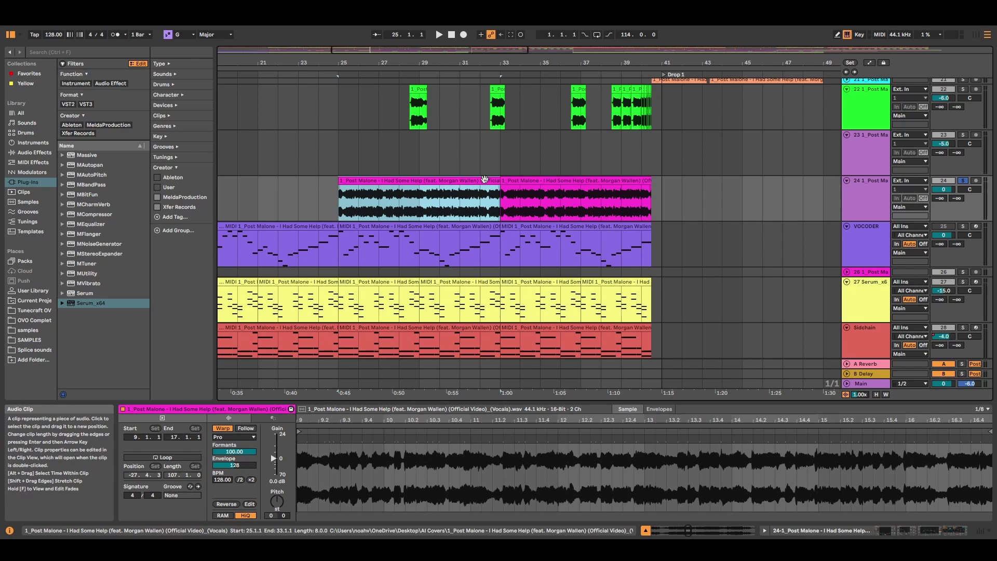
pyautogui.click(341, 158)
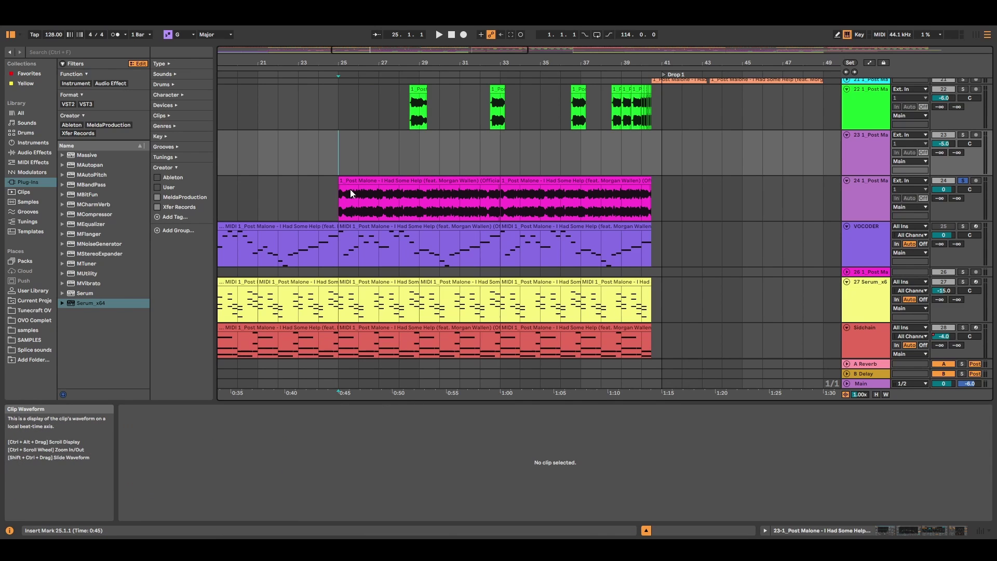
pyautogui.click(339, 198)
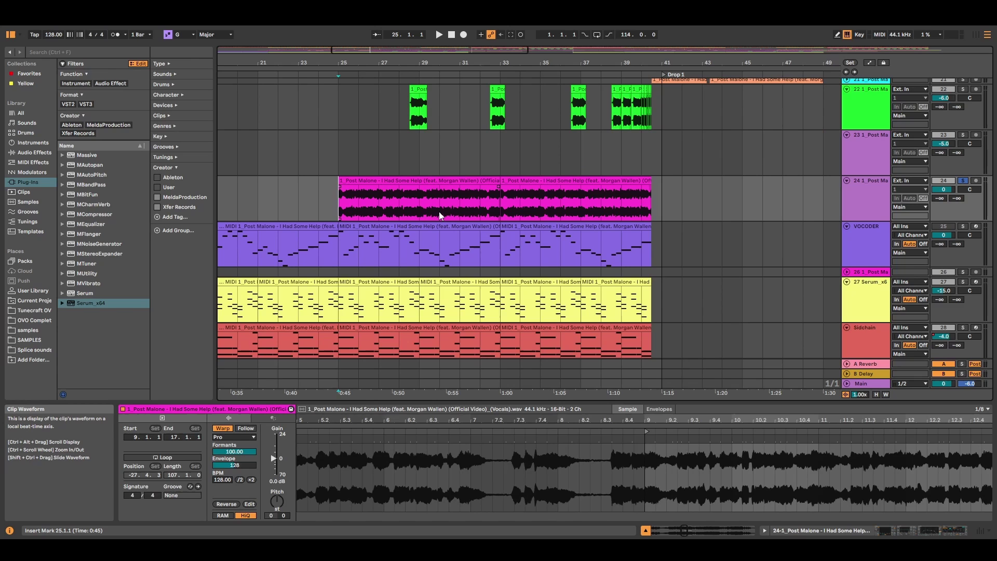
pyautogui.press('space')
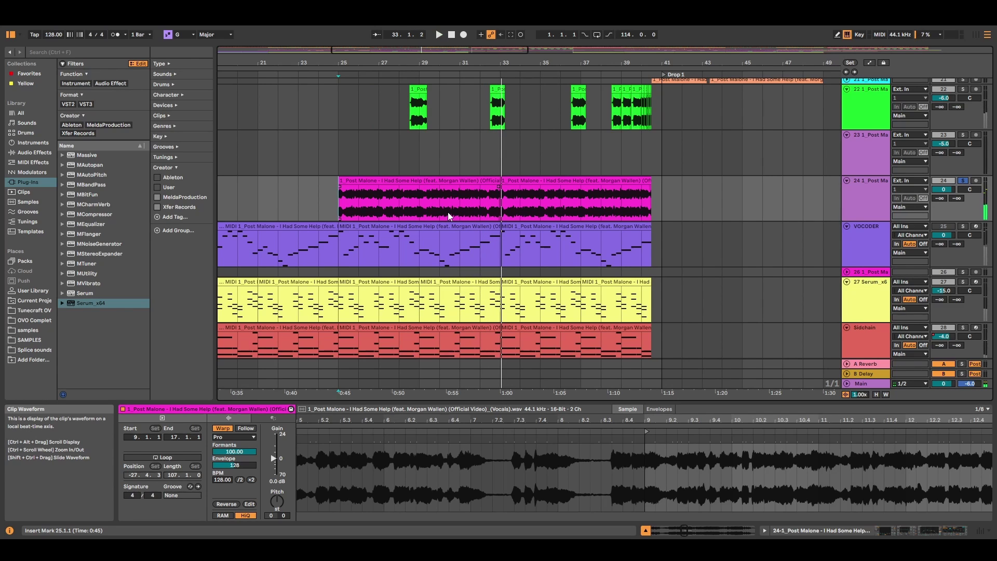
pyautogui.click(376, 198)
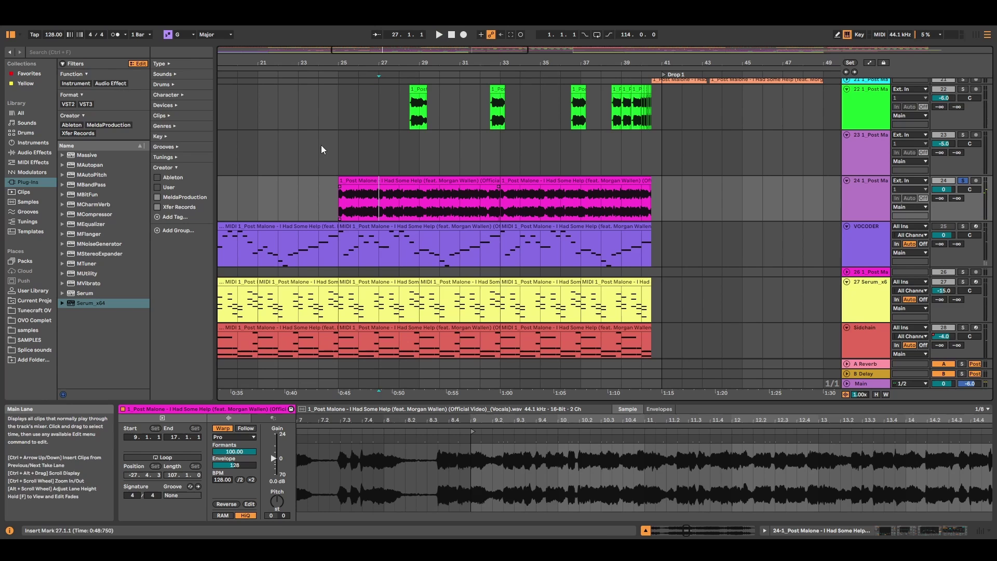
pyautogui.click(390, 180)
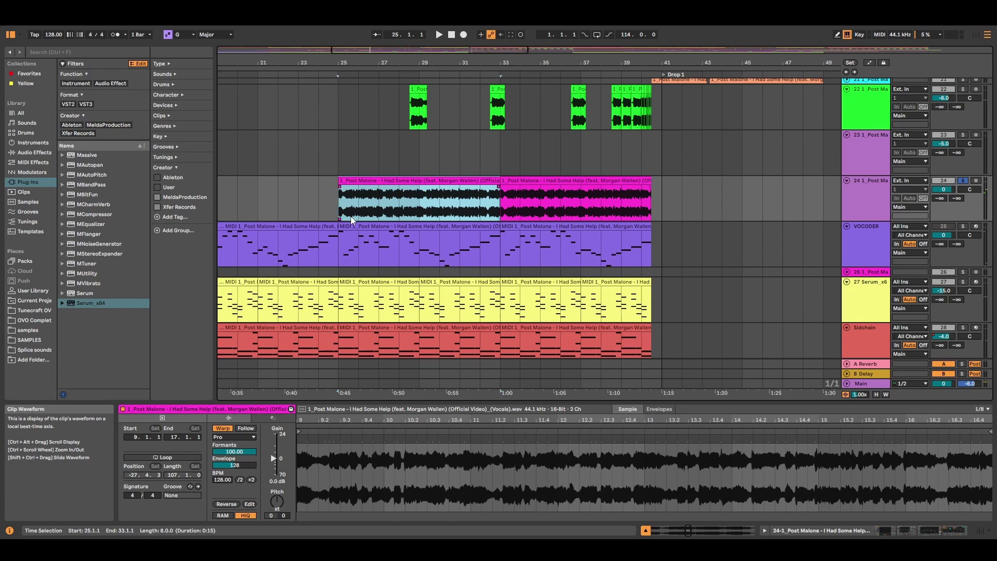
# Enlarge the clip detail view and open the VOCODER track's MIDI clip starting at bar 25
pyautogui.click(441, 227)
pyautogui.moveTo(436, 406); pyautogui.dragTo(441, 285)
pyautogui.click(440, 157)
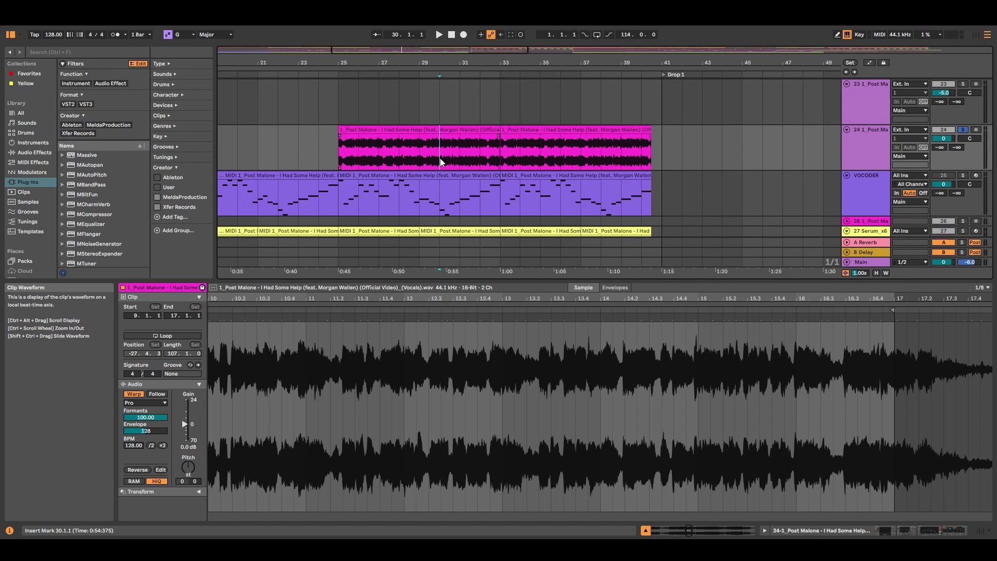
pyautogui.click(440, 199)
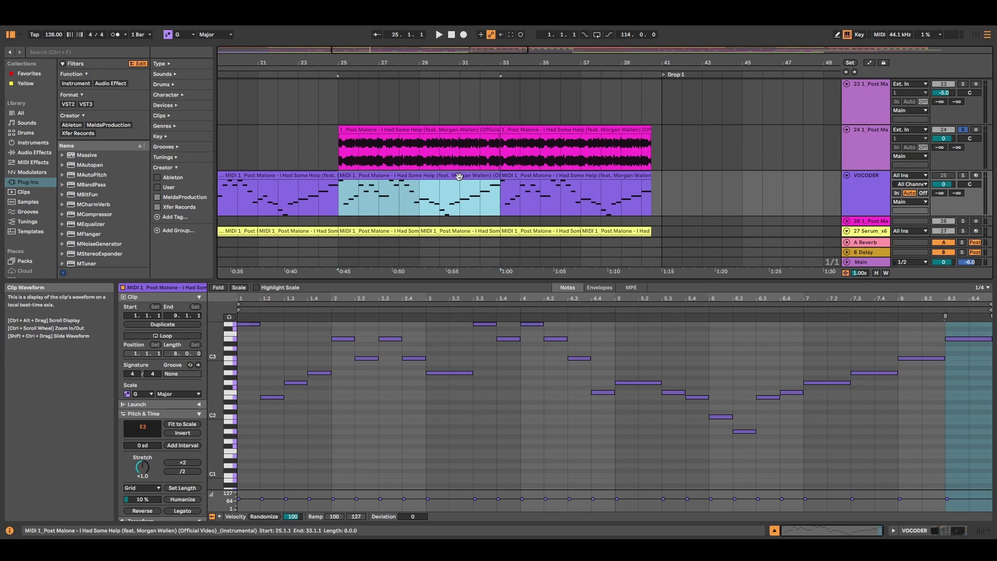
# Solo the VOCODER track instead of track 24, play it from bar 25, and lower its volume to -9.4 dB
pyautogui.click(963, 175)
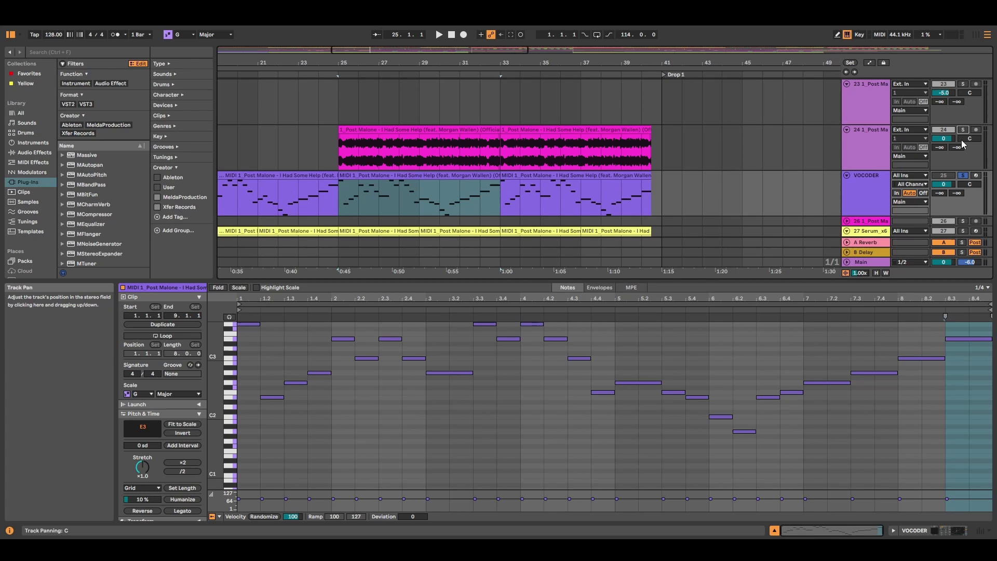
pyautogui.press('space')
pyautogui.press('space')
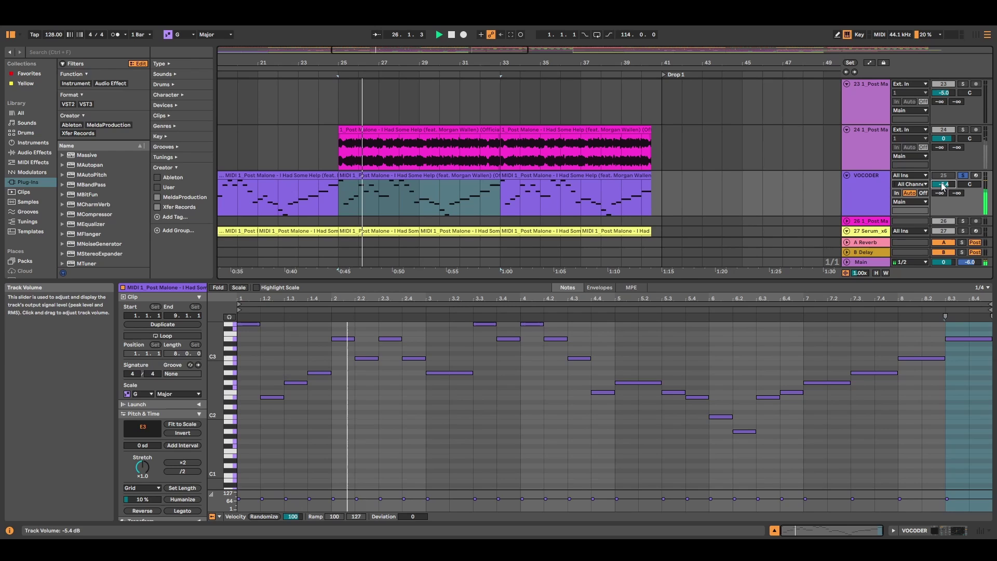
pyautogui.moveTo(942, 185); pyautogui.dragTo(941, 206)
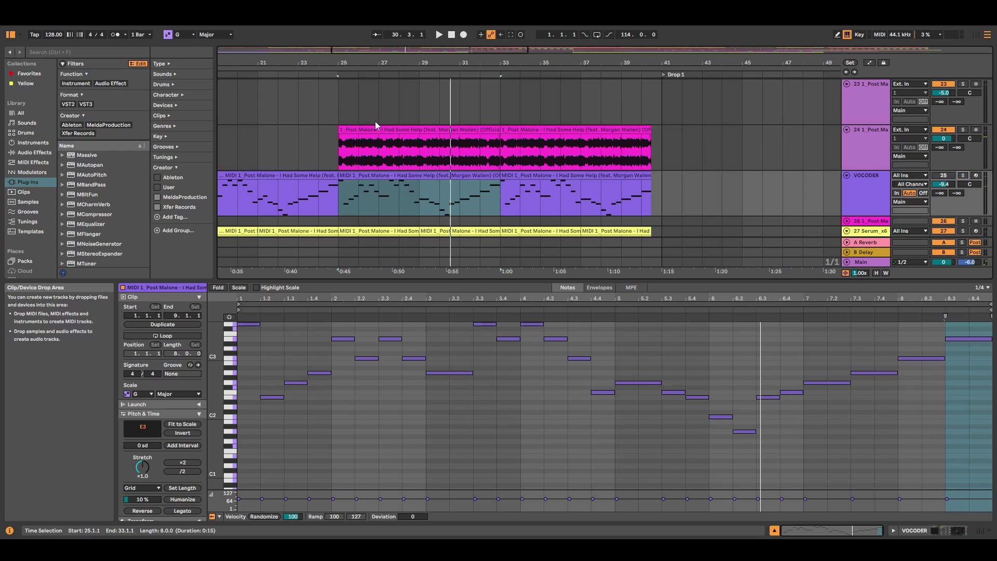
# Create a new Live Set and show it in the Arrangement View
pyautogui.click(10, 20)
pyautogui.click(29, 32)
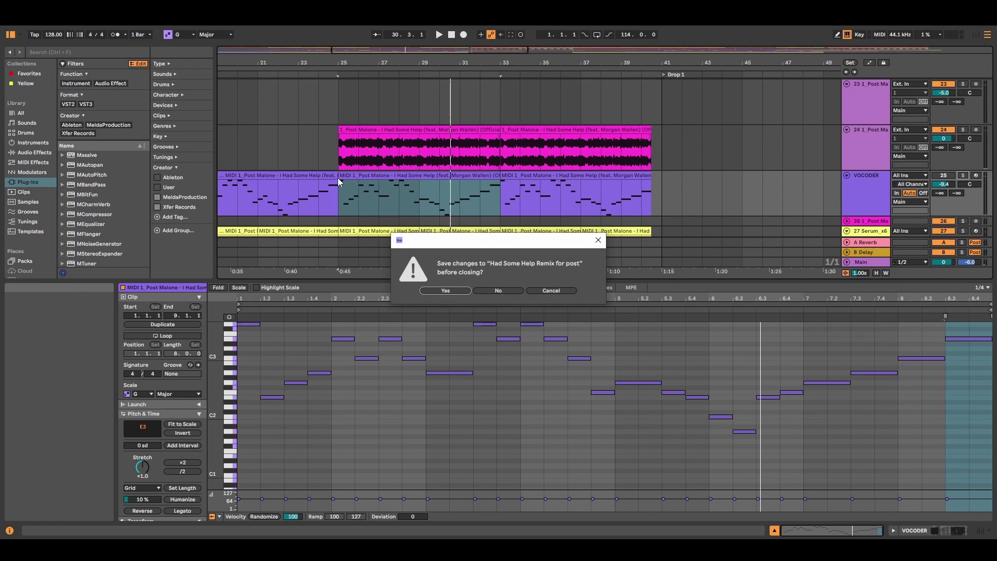
pyautogui.click(477, 280)
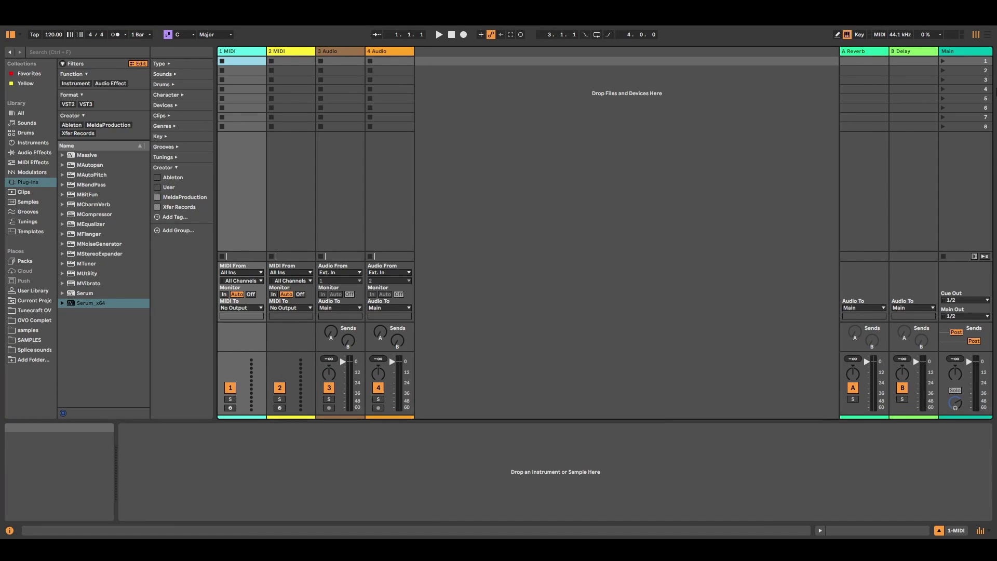
pyautogui.click(988, 35)
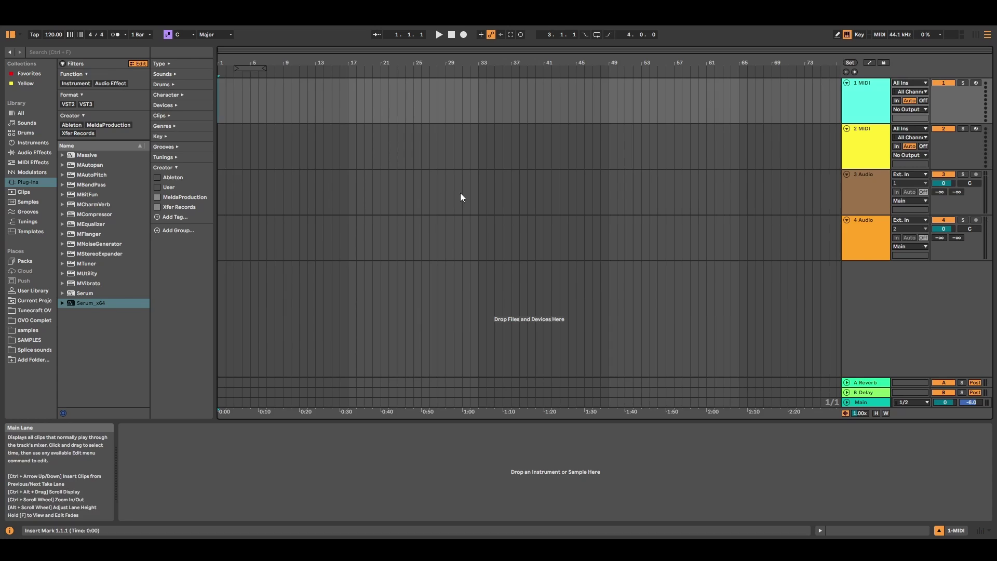
# Delete the 2 MIDI and 3 Audio tracks and place the remaining audio track above the MIDI track
pyautogui.click(866, 152)
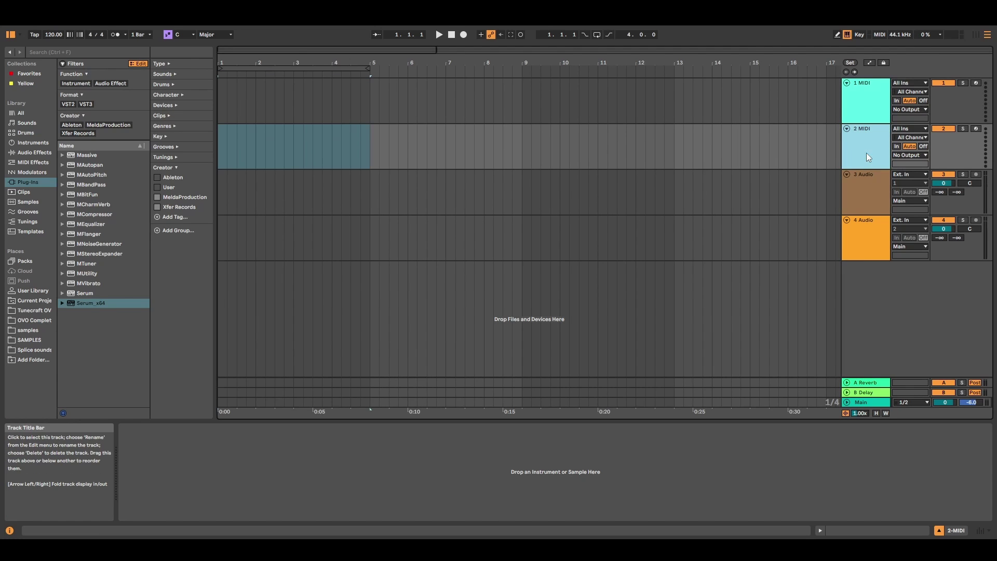
pyautogui.press('Delete')
pyautogui.press('Delete')
pyautogui.moveTo(865, 138); pyautogui.dragTo(862, 106)
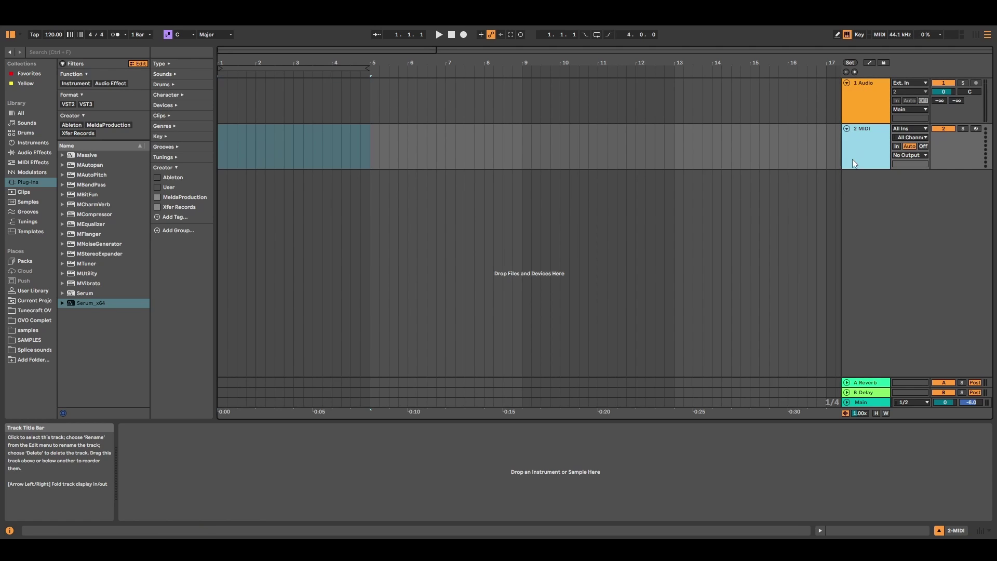
# Insert the sample VOX_LVF_83_vocal_phrase_wet_hola_quetal_Am at bar 1 of the audio track and extend the loop region to bar 9
pyautogui.click(227, 98)
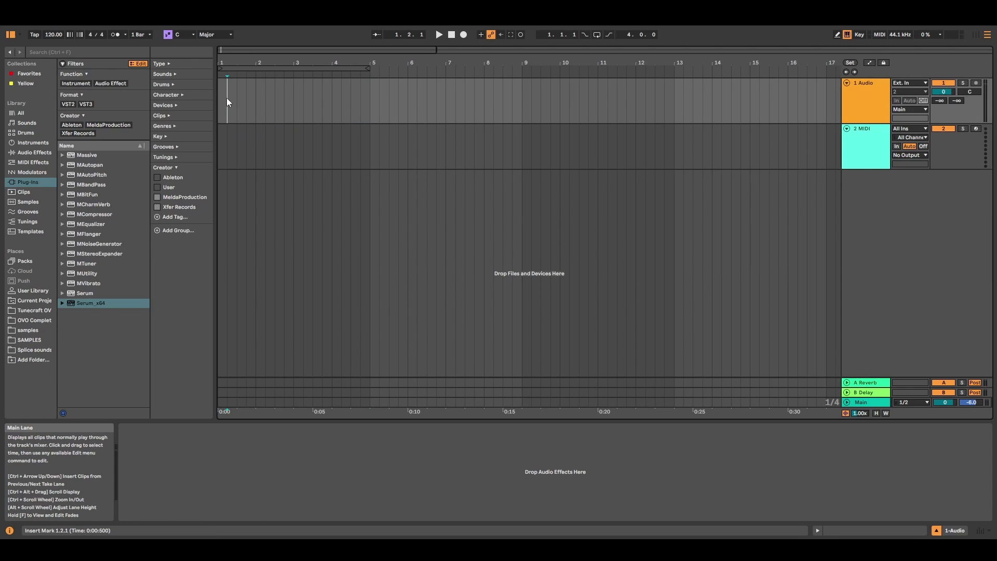
pyautogui.click(251, 68)
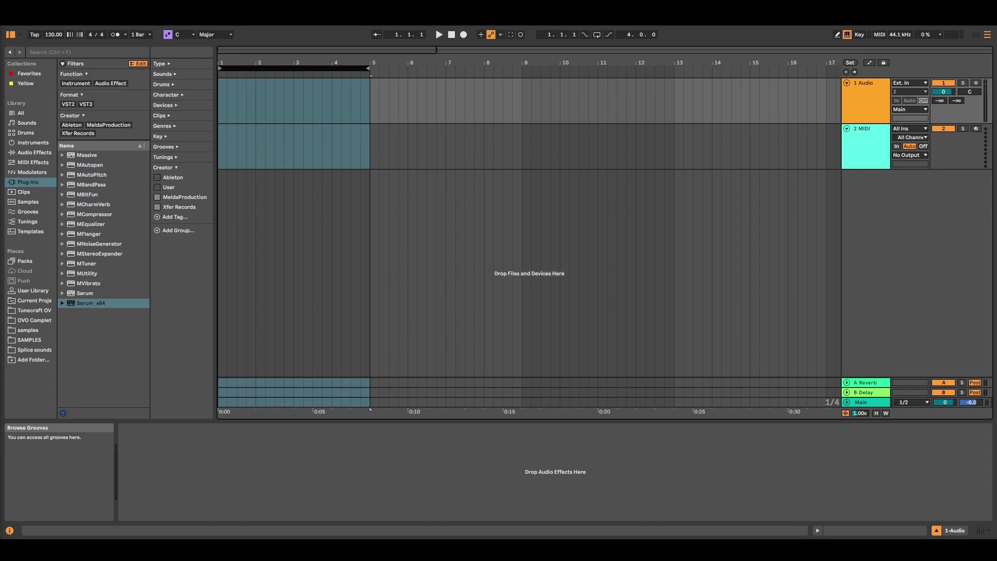
pyautogui.hotkey('ctrl', 'v')
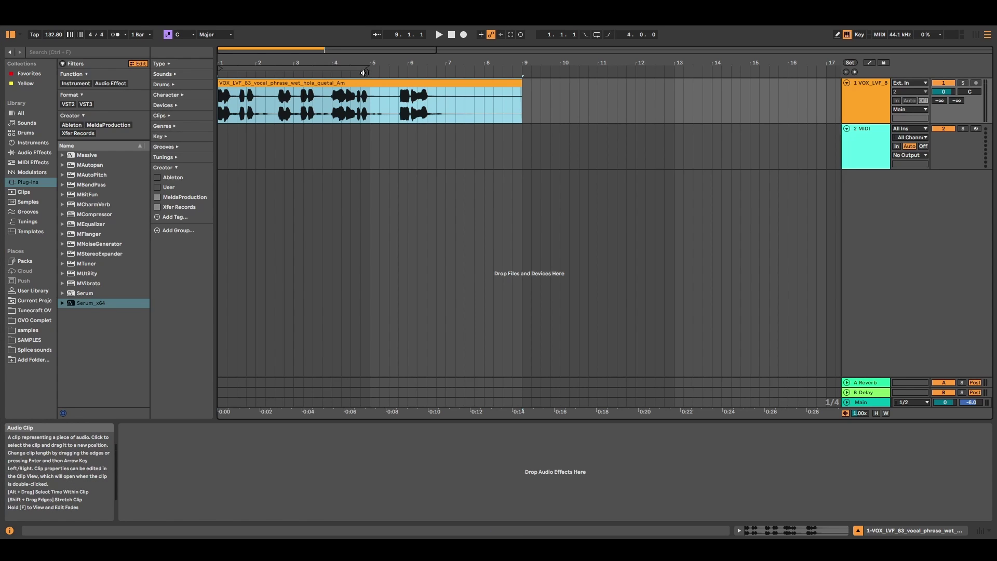
pyautogui.moveTo(370, 68)
pyautogui.mouseDown()
pyautogui.moveTo(544, 68)
pyautogui.moveTo(520, 68)
pyautogui.mouseUp()
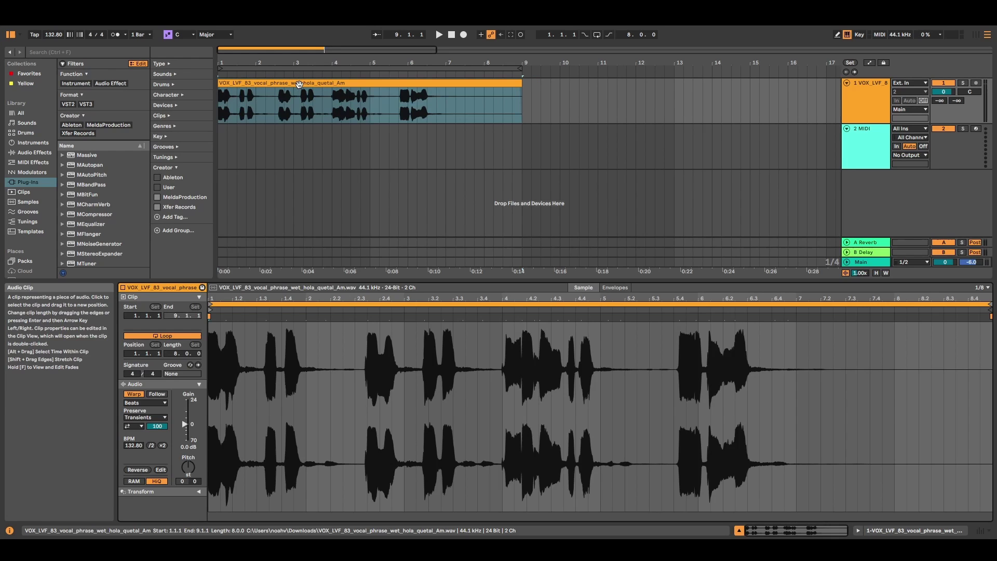
# Open the vocal clip's sample view, play the clip, and lower the audio track's volume to -11.4 dB
pyautogui.doubleClick(318, 92)
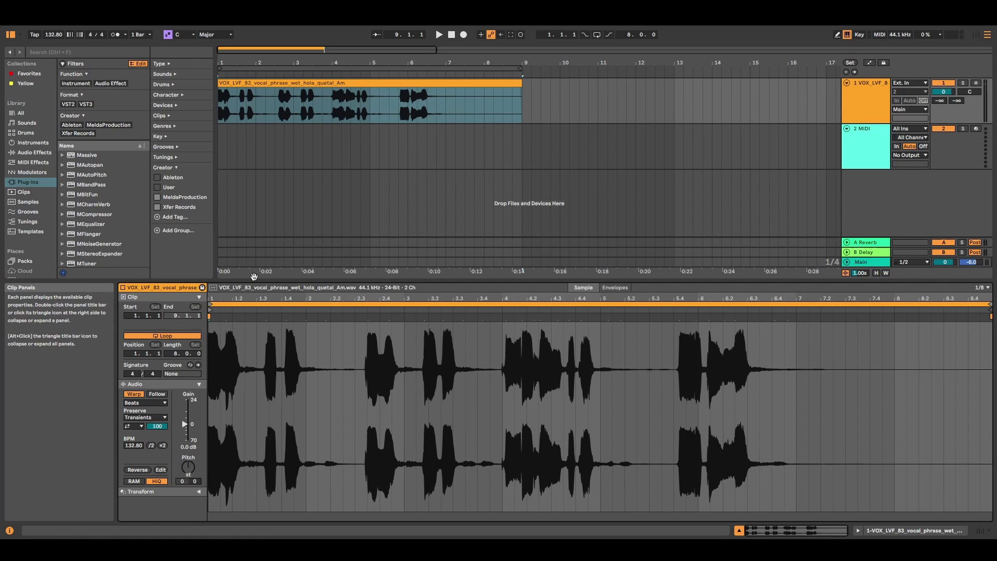
pyautogui.click(267, 83)
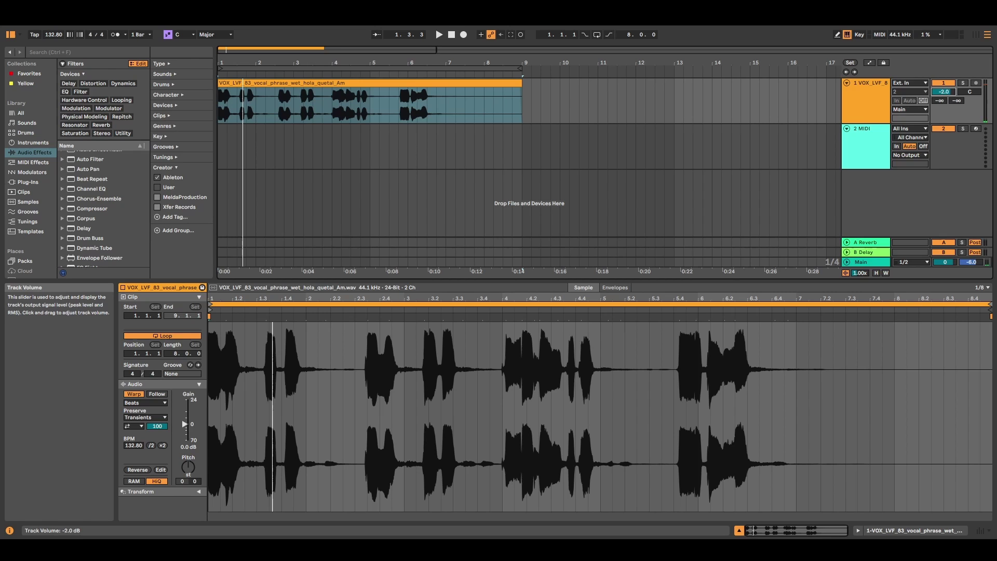
pyautogui.click(259, 85)
pyautogui.press('space')
pyautogui.moveTo(947, 91); pyautogui.dragTo(947, 97)
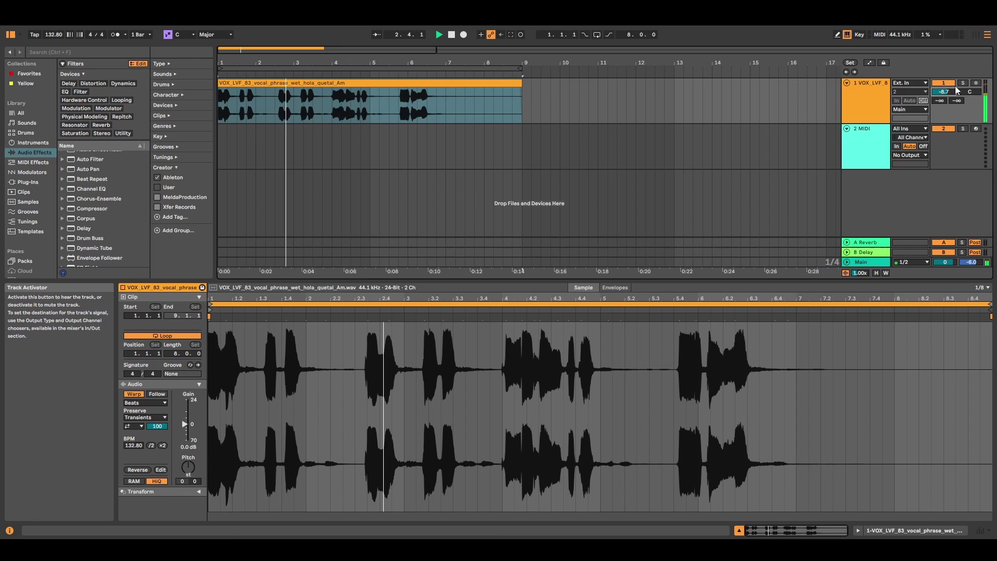
pyautogui.moveTo(949, 92); pyautogui.dragTo(949, 94)
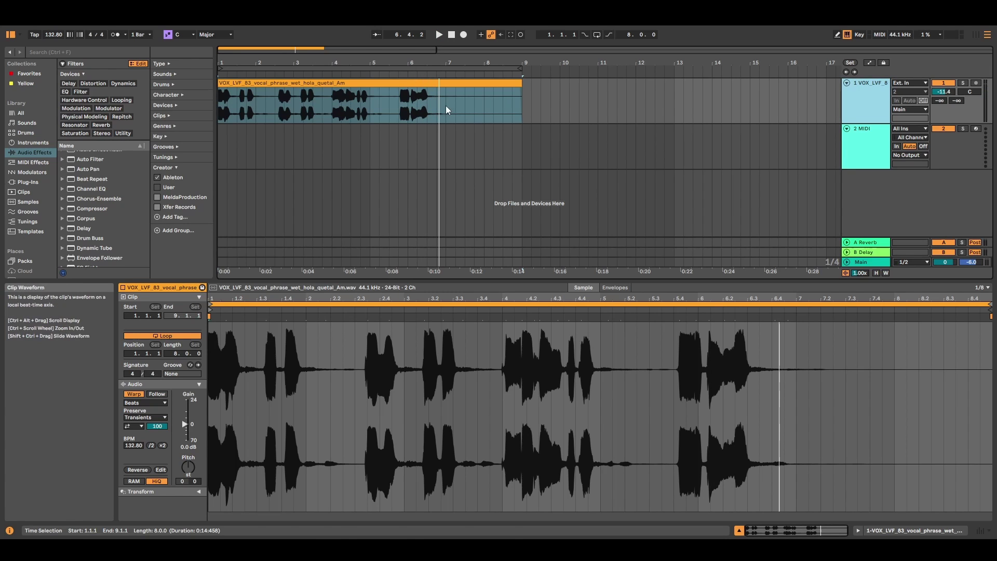
pyautogui.click(446, 84)
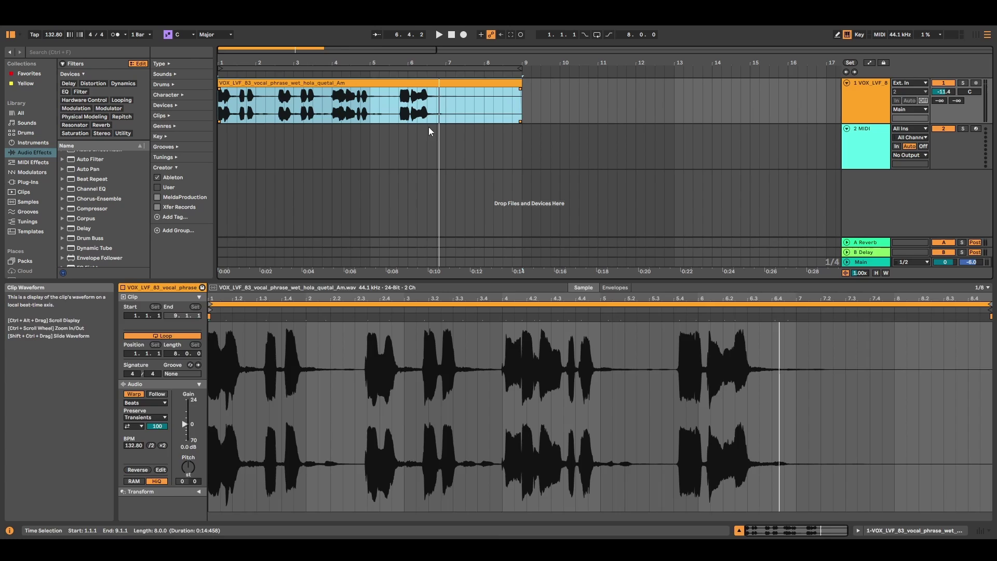
# Find the Vocoder audio effect in the browser and add it to the vocal audio track
pyautogui.click(227, 137)
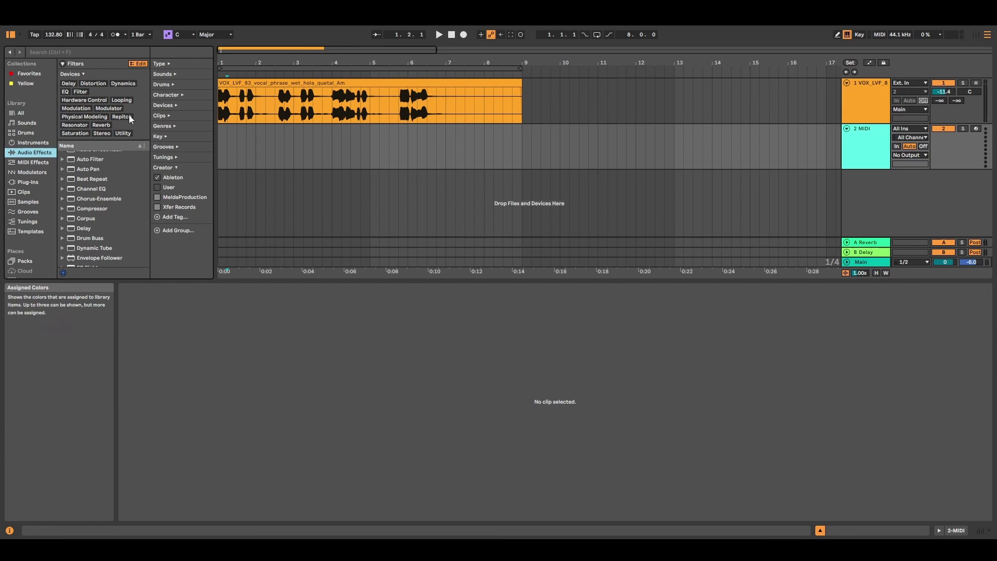
pyautogui.click(64, 63)
pyautogui.scroll(-5, 76, 239)
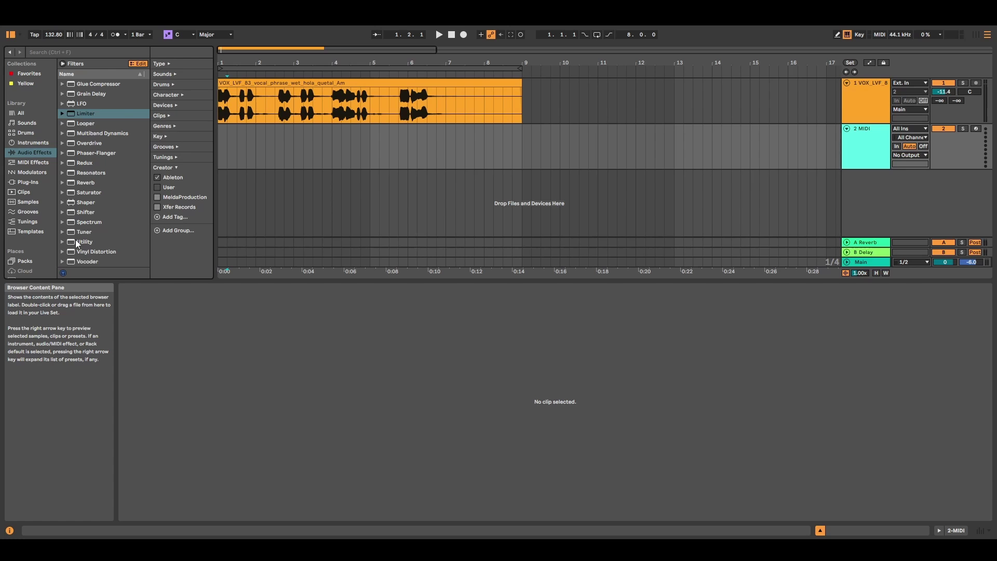
pyautogui.click(91, 261)
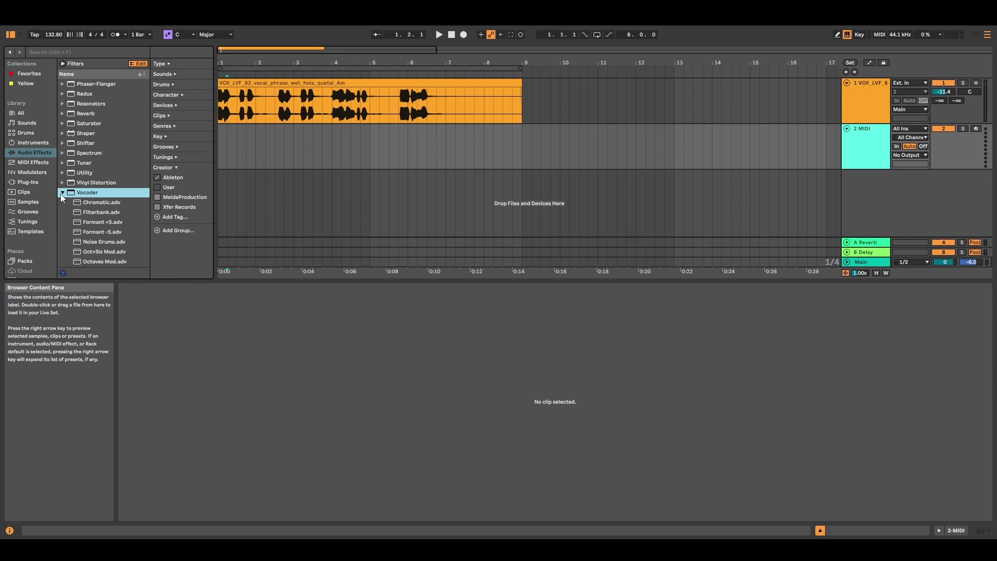
pyautogui.click(62, 193)
pyautogui.moveTo(368, 118); pyautogui.dragTo(367, 119)
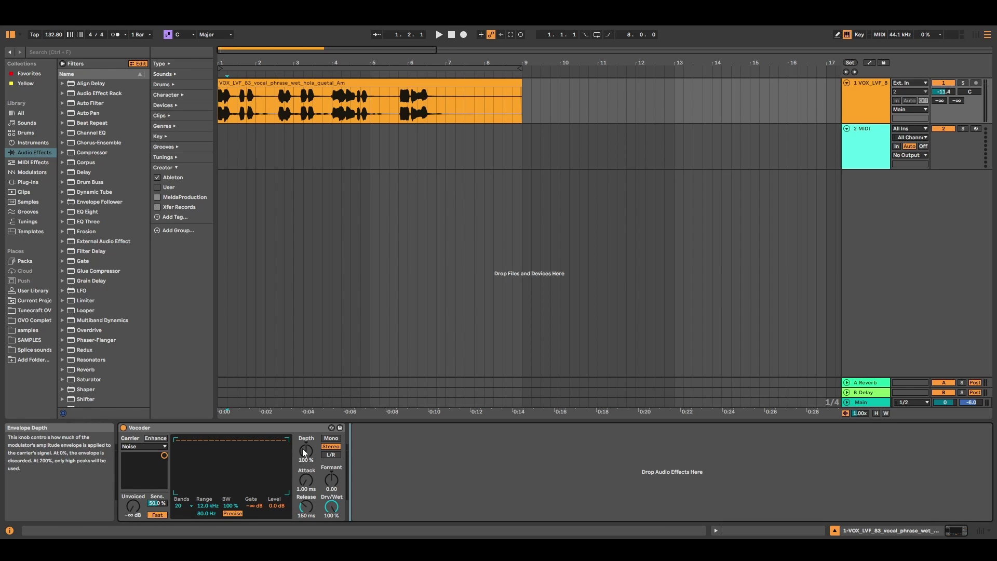
# Play the vocal clip from bar 1 through the Vocoder with its Noise carrier
pyautogui.click(322, 82)
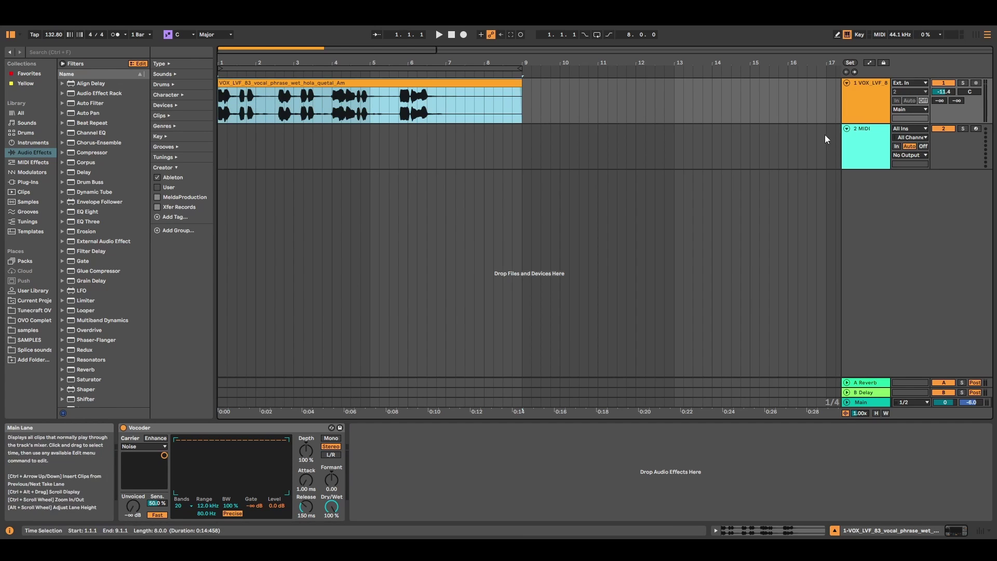
pyautogui.click(864, 155)
pyautogui.click(815, 98)
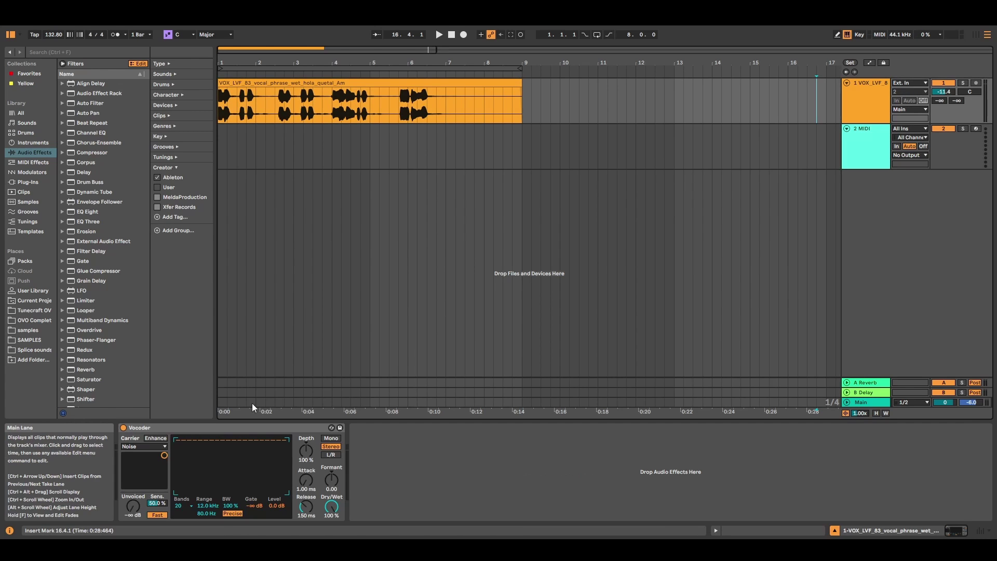
pyautogui.click(196, 430)
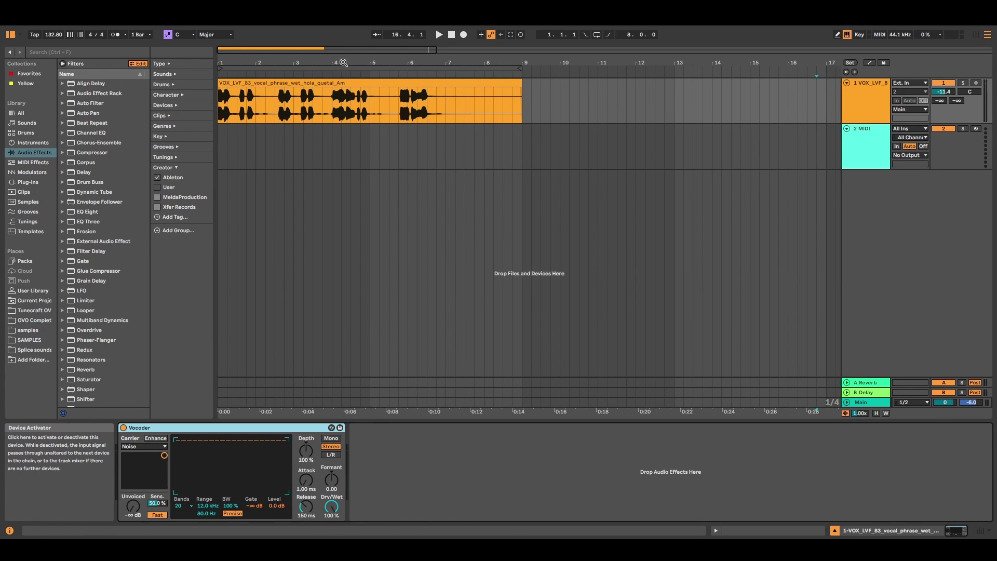
pyautogui.click(351, 82)
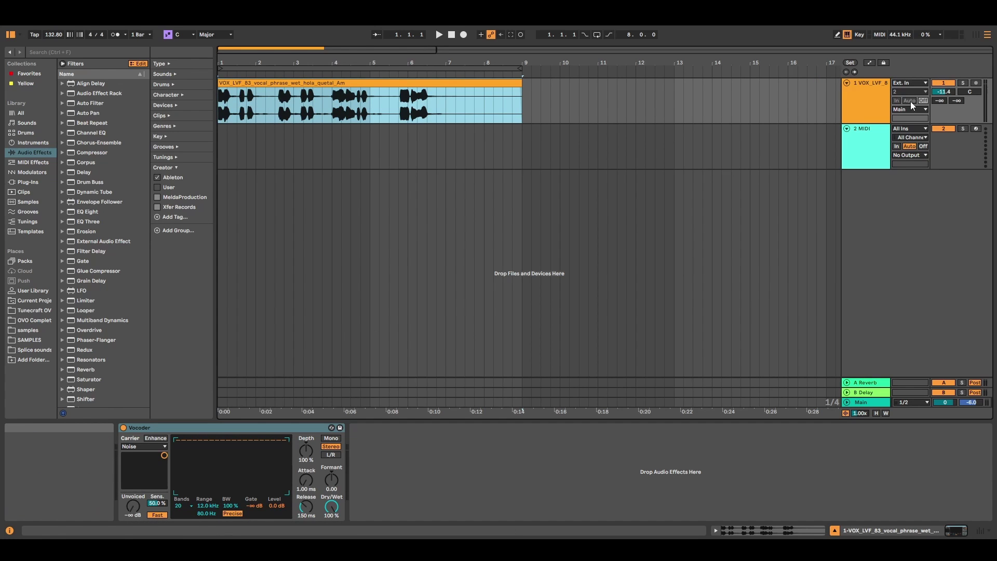
pyautogui.press('space')
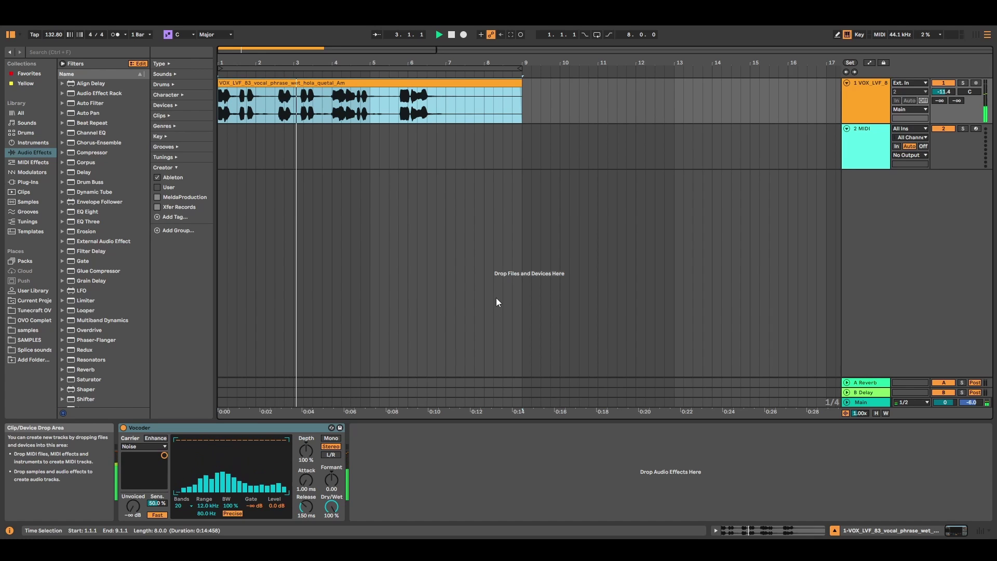
# Turn on Enhance in the Vocoder, play the vocal briefly, and switch the carrier to External
pyautogui.press('space')
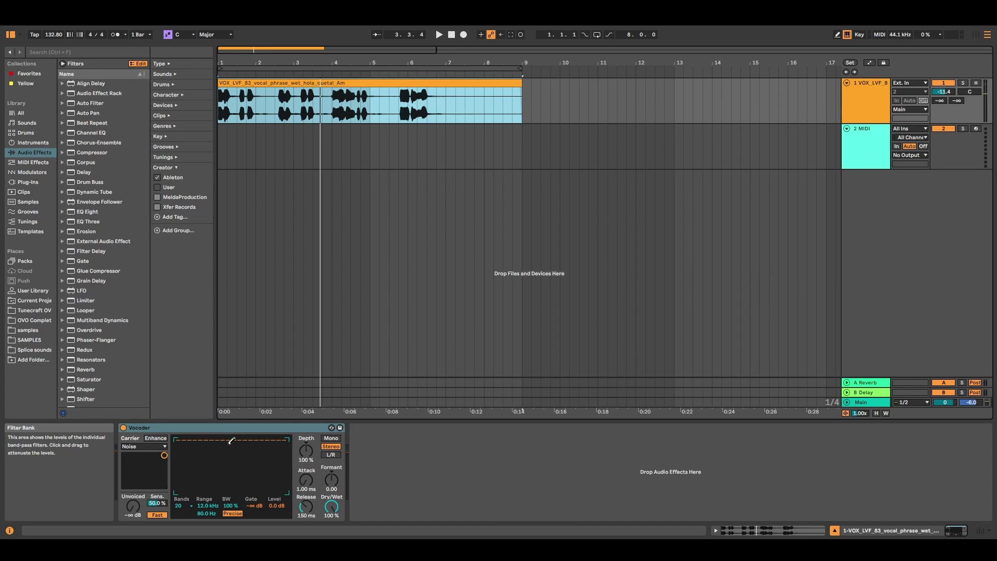
pyautogui.click(157, 448)
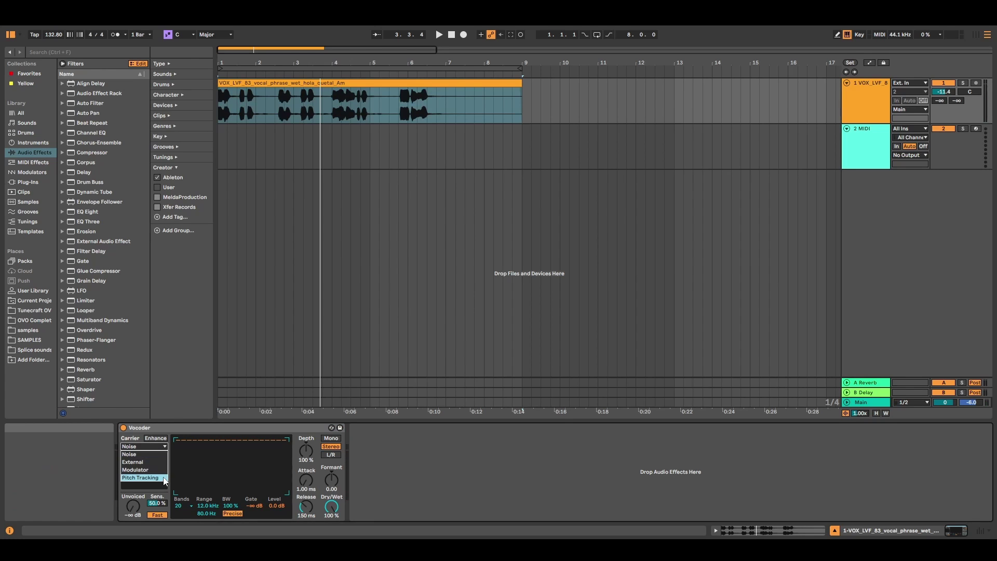
pyautogui.click(171, 425)
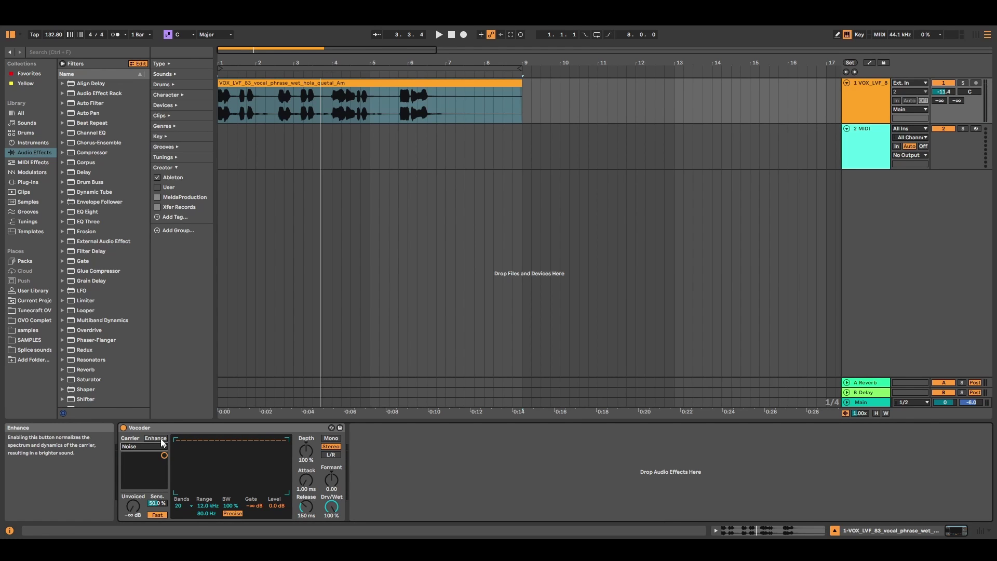
pyautogui.press('space')
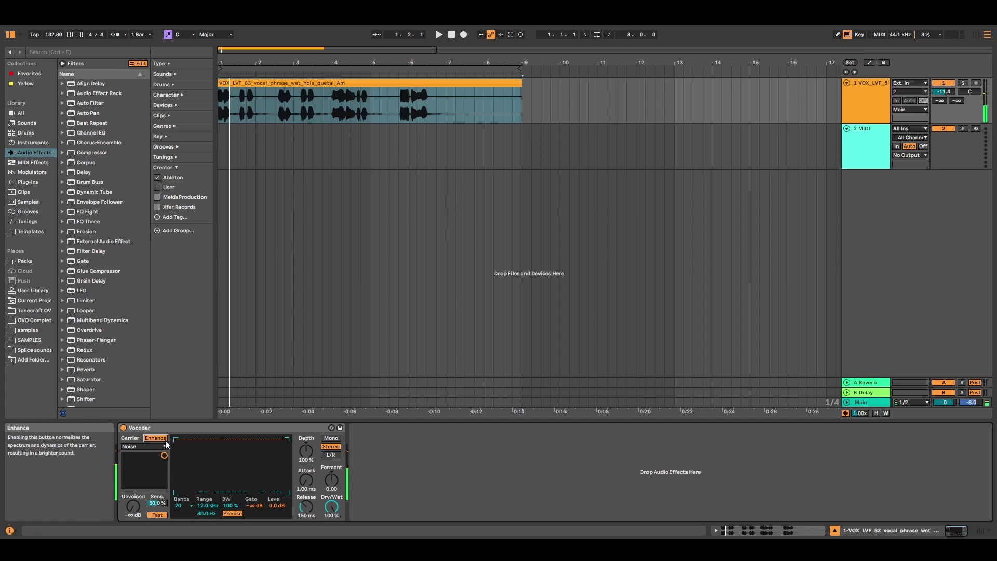
pyautogui.click(161, 446)
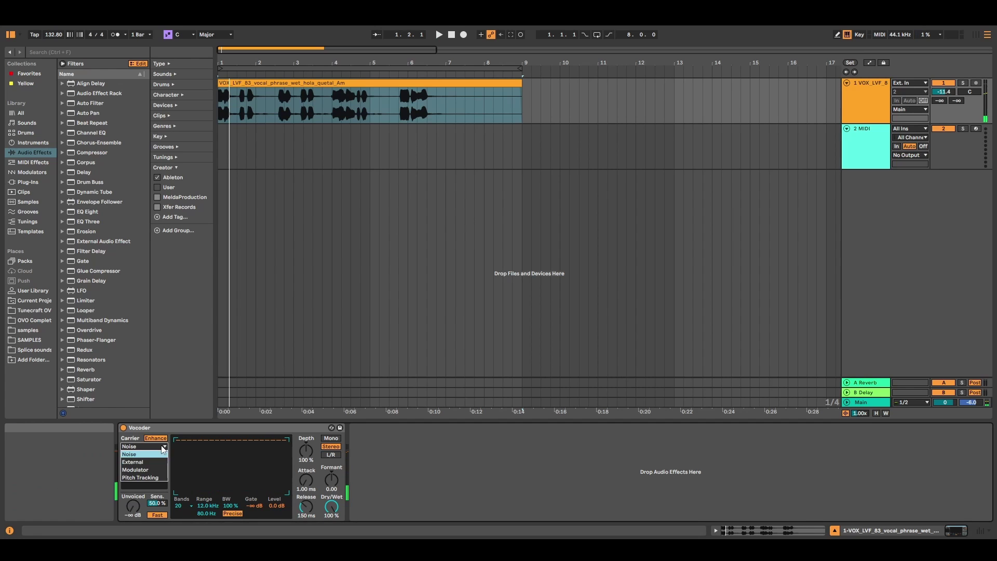
pyautogui.click(136, 462)
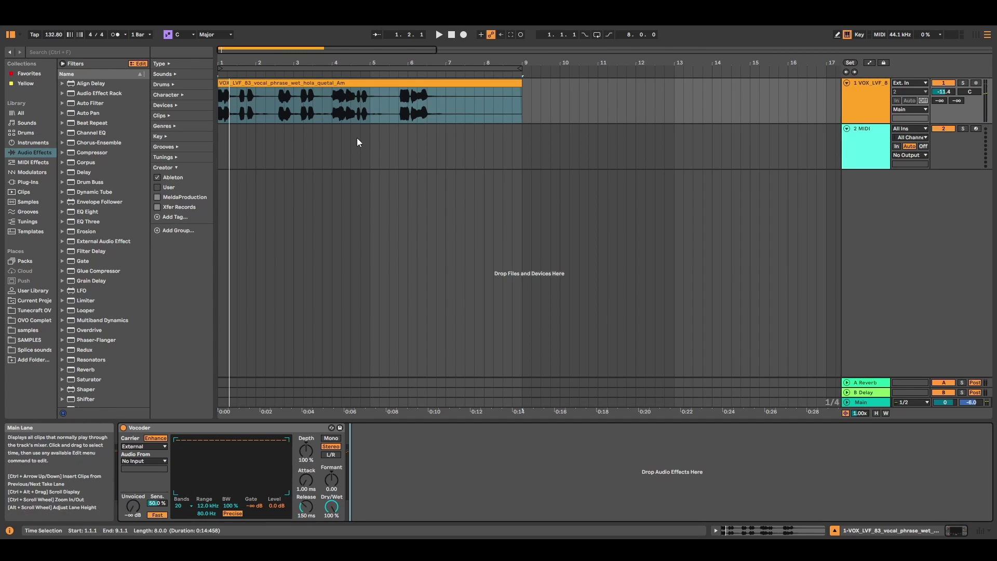
# Rename the MIDI track as Vocoder main
pyautogui.click(866, 138)
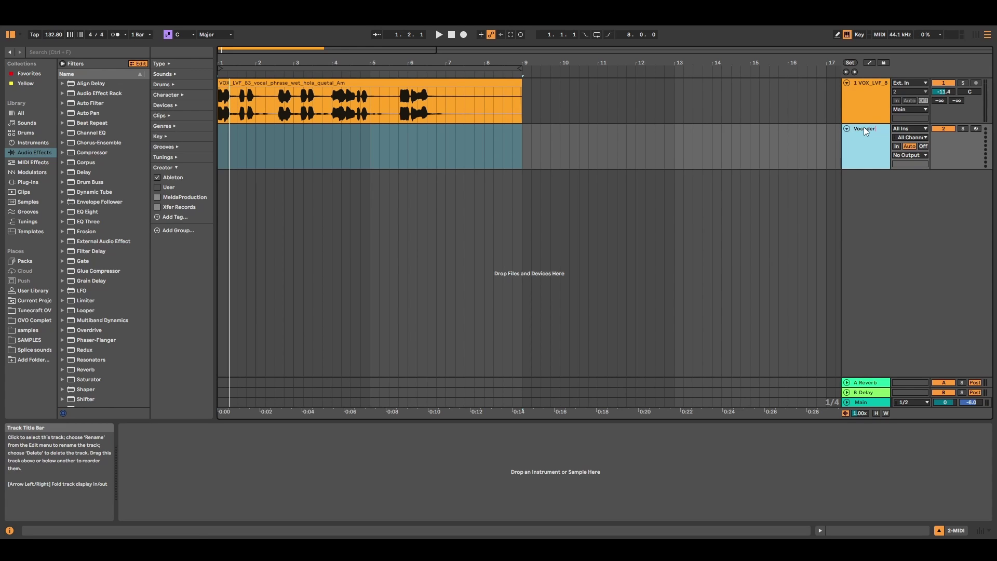
pyautogui.write('Vocoder')
pyautogui.write('main')
# Insert an empty MIDI clip from bar 1 to bar 9 on the Vocoder main track and open its note editor
pyautogui.click(441, 148)
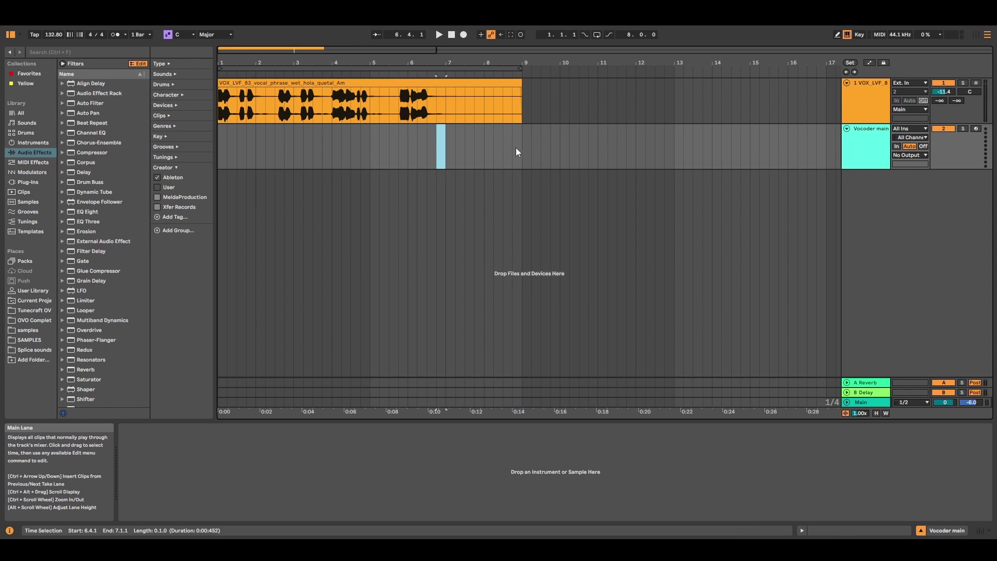
pyautogui.moveTo(519, 147); pyautogui.dragTo(196, 151)
pyautogui.rightClick(237, 130)
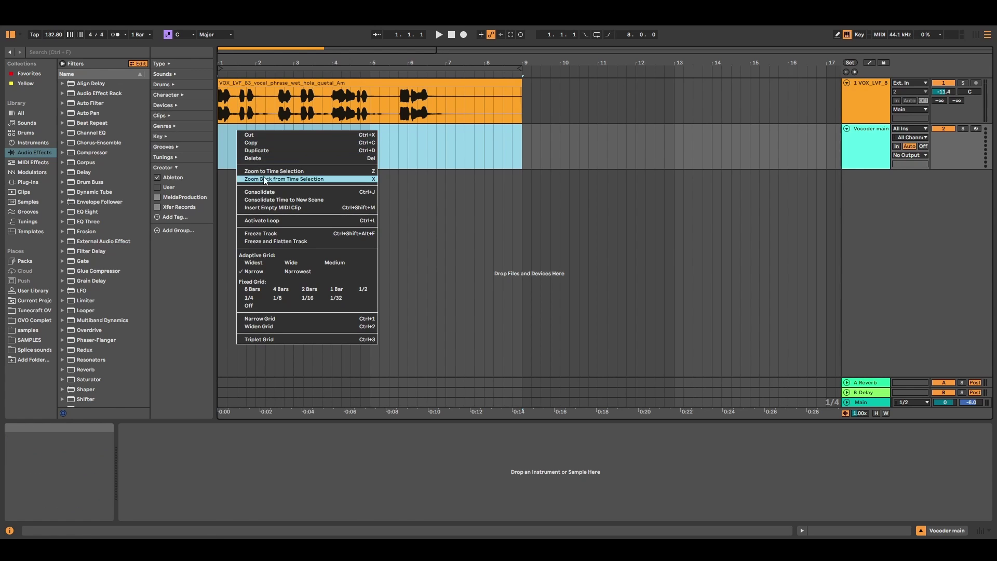
pyautogui.click(277, 208)
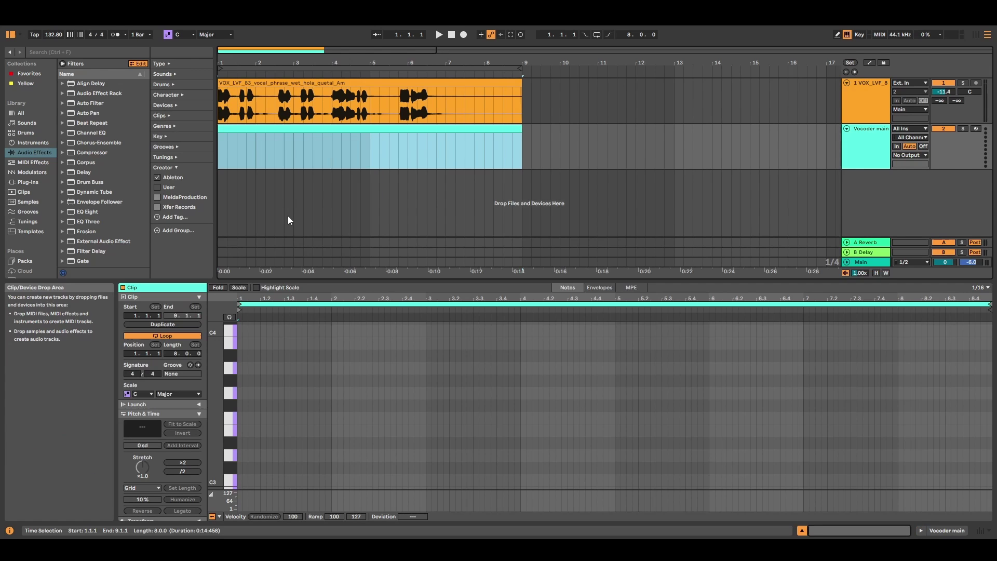
pyautogui.doubleClick(310, 131)
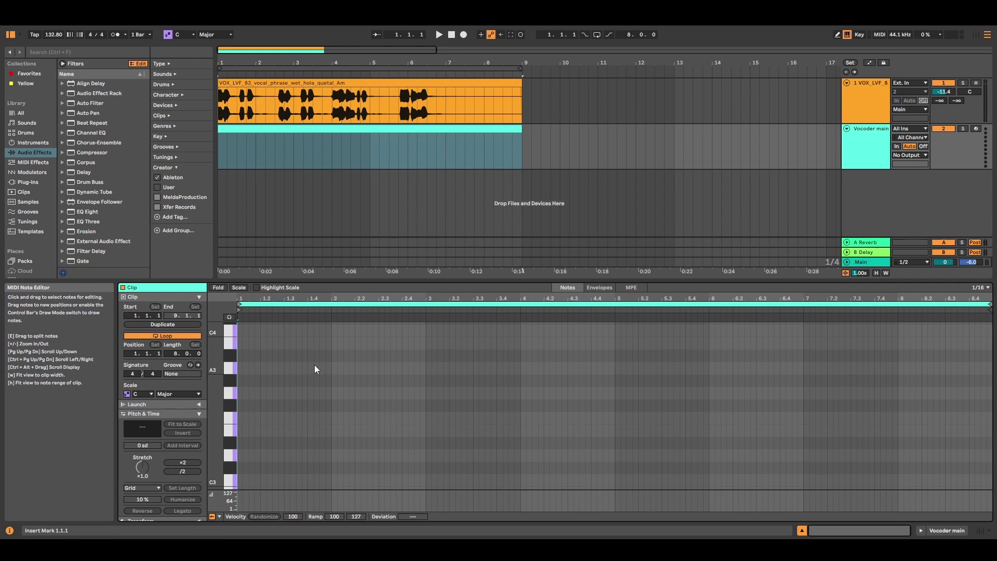
# Find the Serum plug-in in the browser and load it on the Vocoder main track
pyautogui.scroll(-2, 10, 178)
pyautogui.scroll(-1, 10, 179)
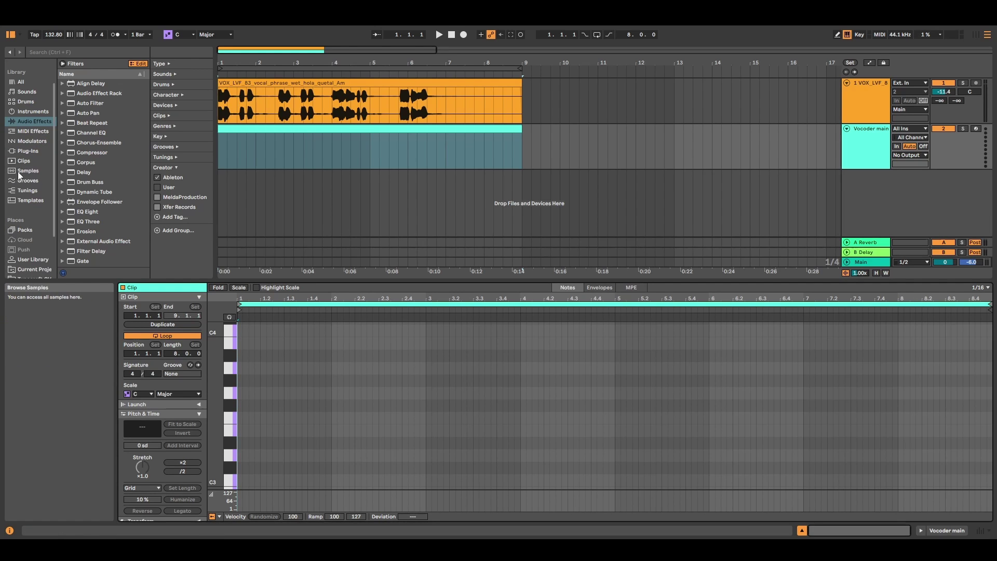
pyautogui.click(35, 152)
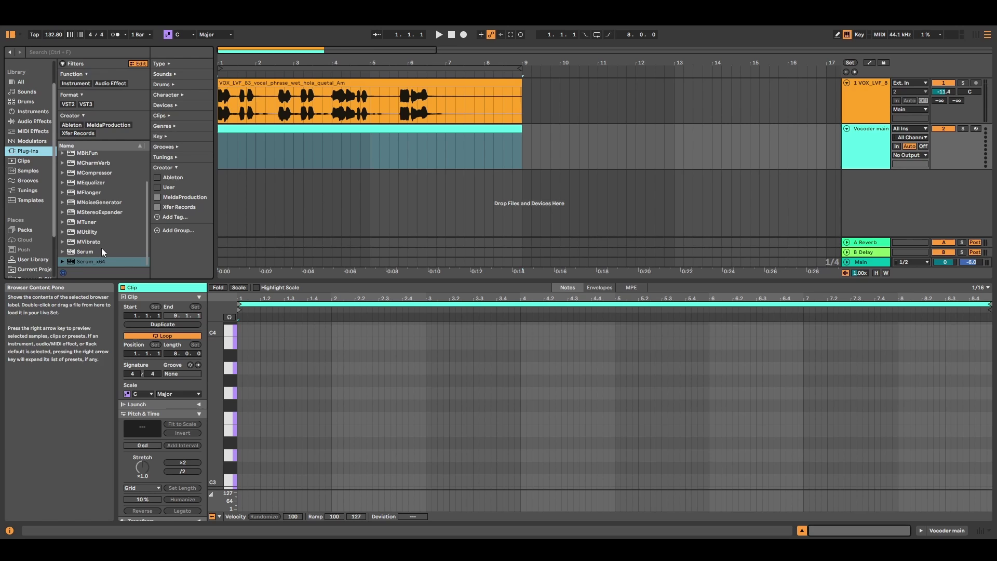
pyautogui.moveTo(71, 253); pyautogui.dragTo(268, 158)
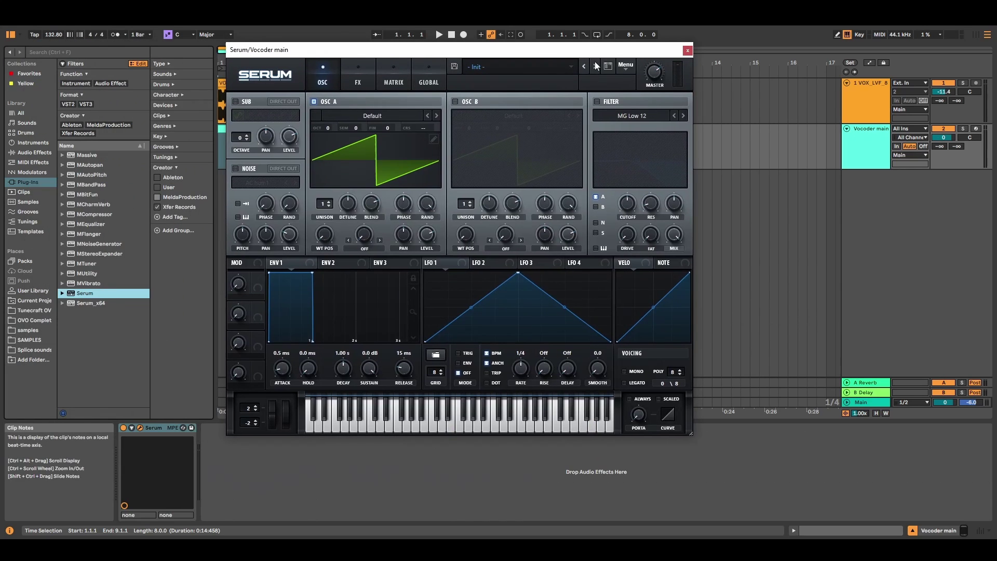
# Open Serum's preset browser, filter it to the Lead category, and load LD BraveHeart [7S]
pyautogui.click(608, 67)
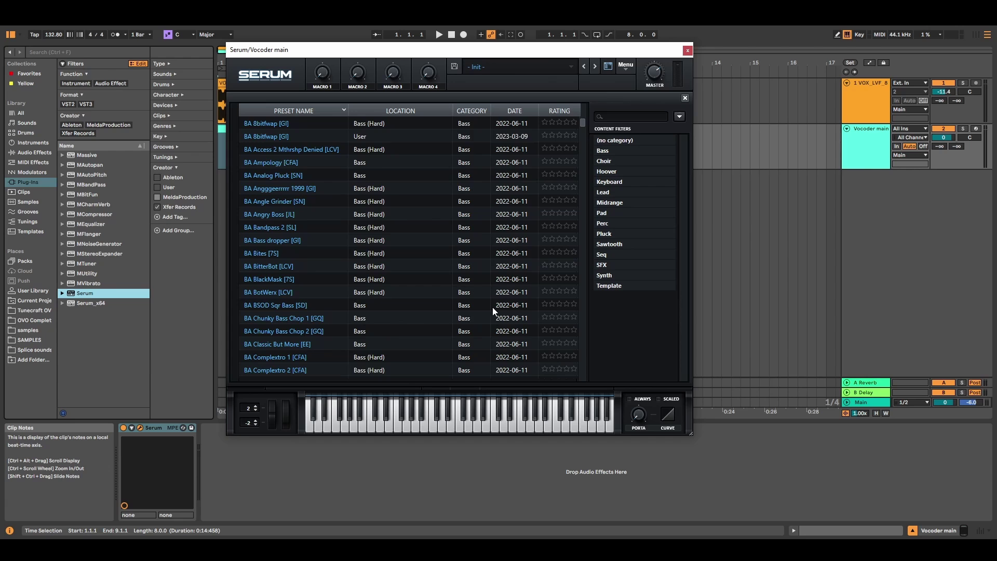
pyautogui.scroll(-5, 393, 327)
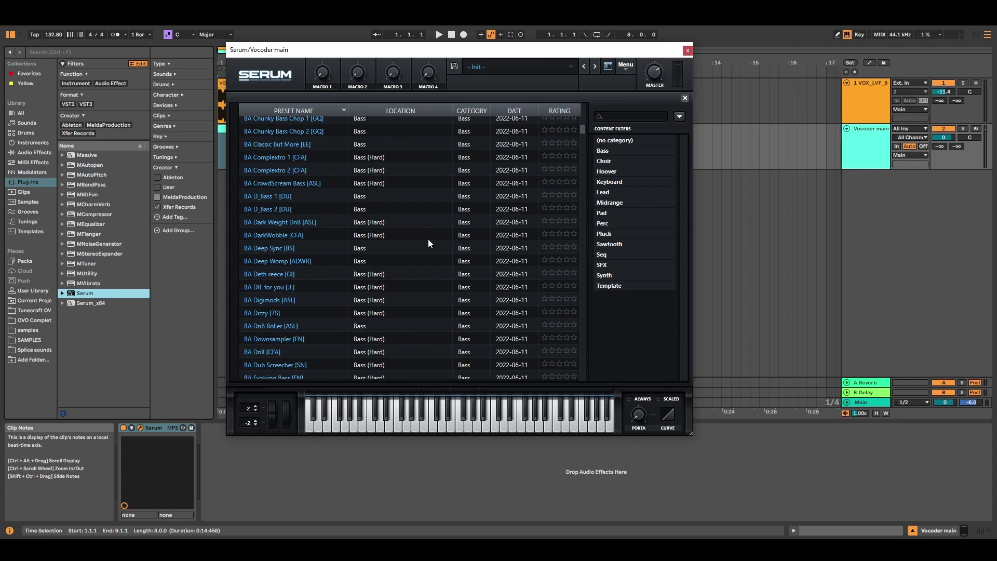
pyautogui.click(602, 193)
pyautogui.click(376, 215)
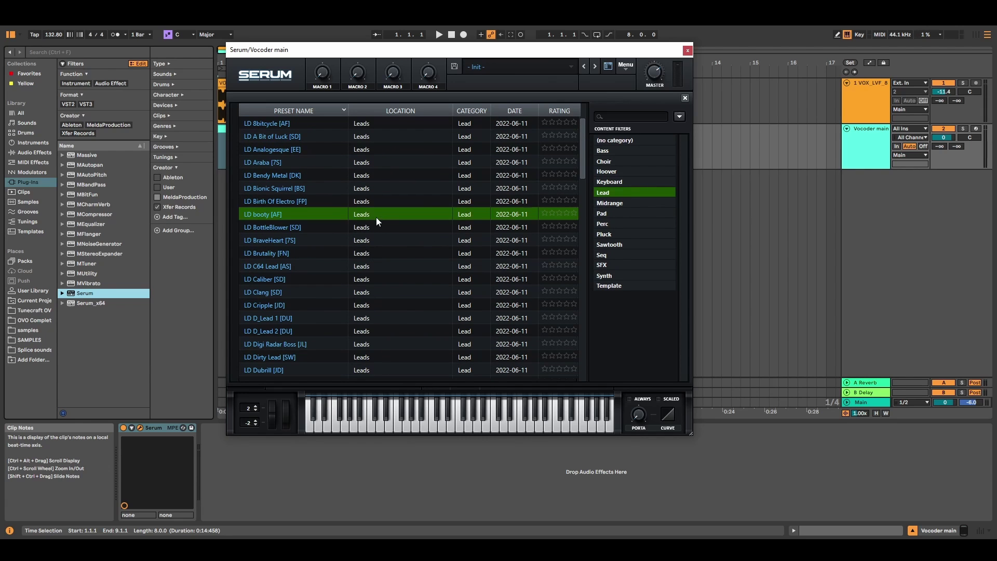
pyautogui.click(366, 240)
# Lower the Vocoder main track's volume to -15.0 dB and load the Serum preset LD D_Lead 1 [DU]
pyautogui.scroll(-1, 367, 268)
pyautogui.scroll(-1, 367, 271)
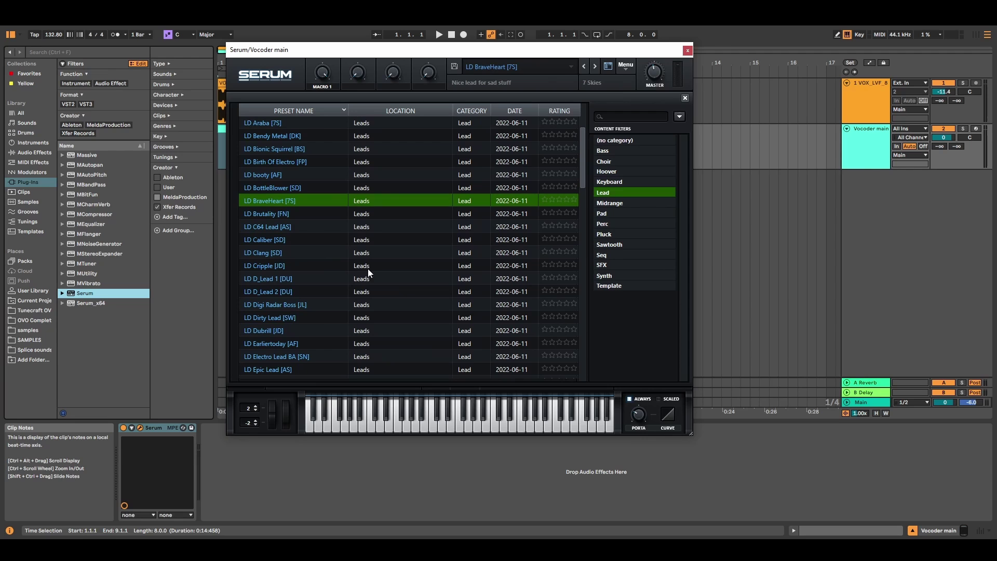
pyautogui.moveTo(944, 137); pyautogui.dragTo(944, 156)
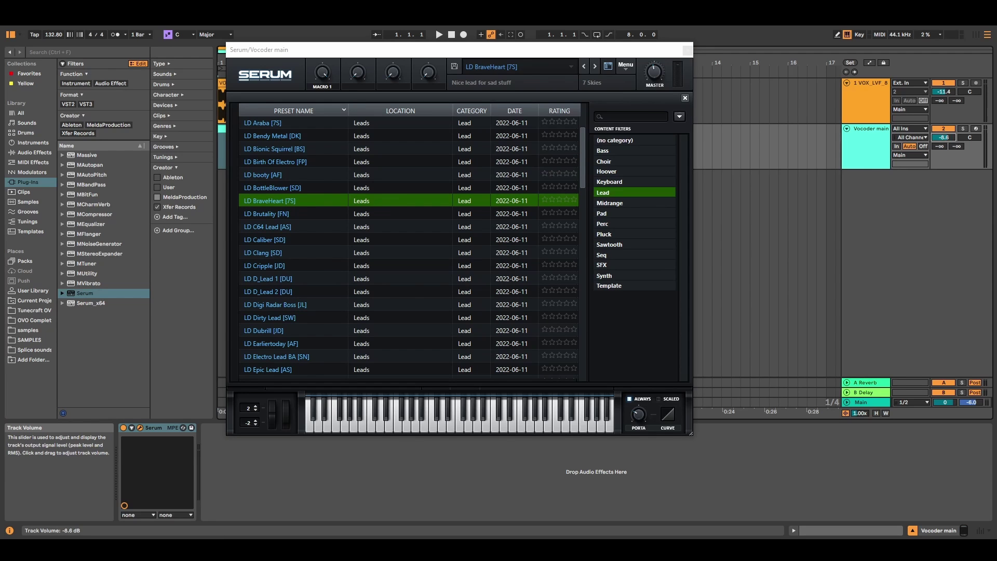
pyautogui.click(366, 273)
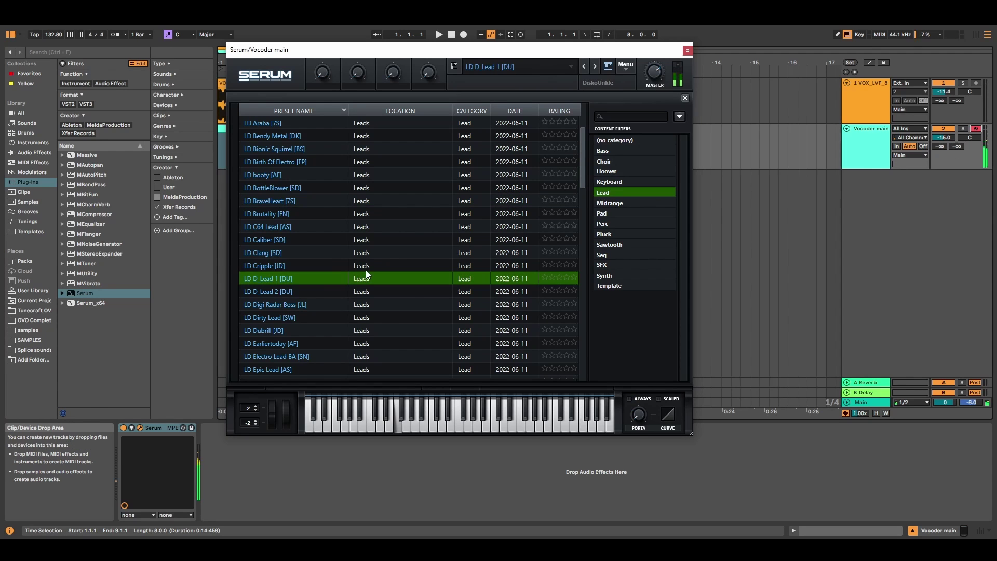
# Add an A2 note to the Vocoder main clip, stretching it from bar 1 to the clip's end at bar 9
pyautogui.click(280, 151)
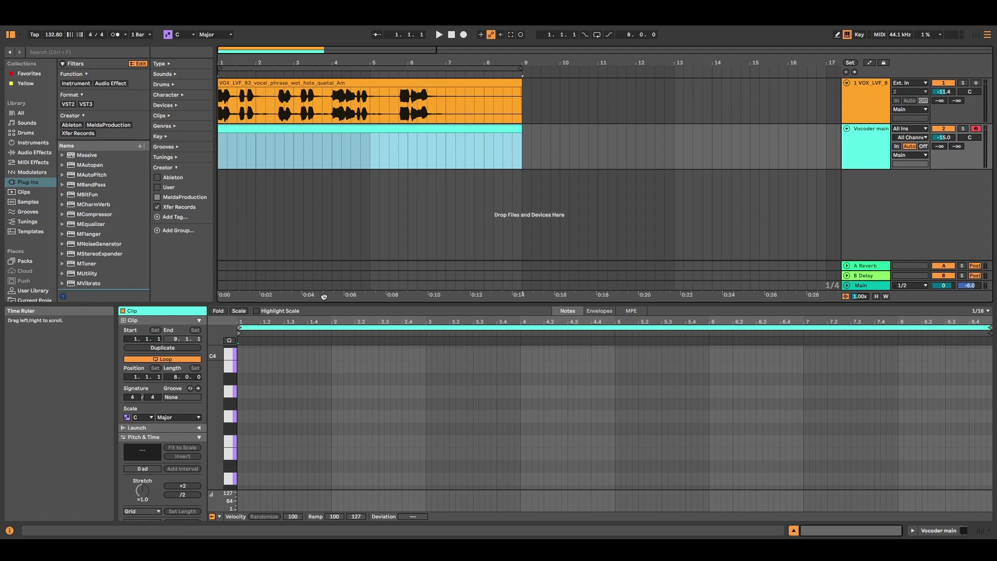
pyautogui.moveTo(323, 307); pyautogui.dragTo(322, 223)
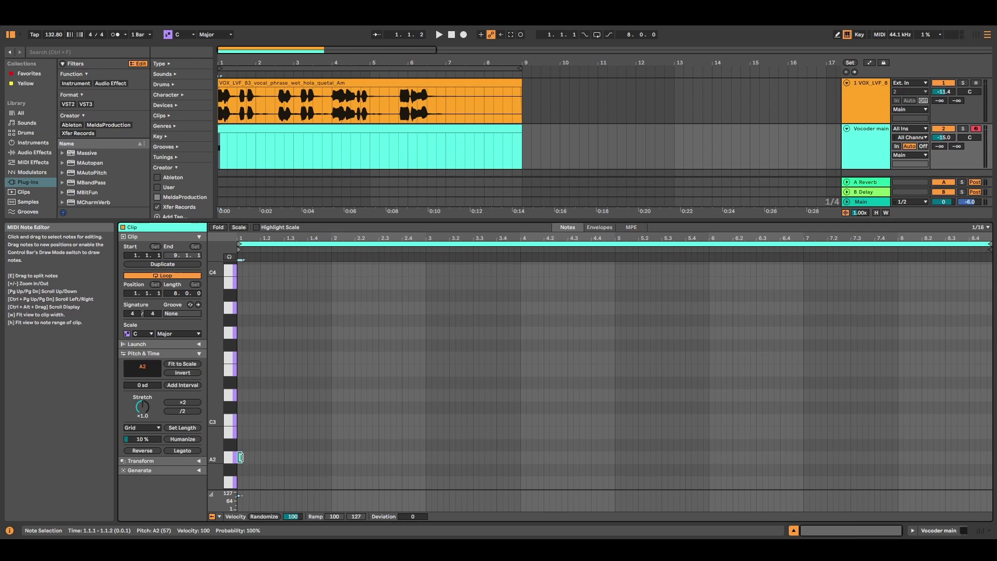
pyautogui.moveTo(238, 458)
pyautogui.mouseDown()
pyautogui.moveTo(535, 467)
pyautogui.moveTo(643, 484)
pyautogui.moveTo(966, 452)
pyautogui.moveTo(993, 439)
pyautogui.mouseUp()
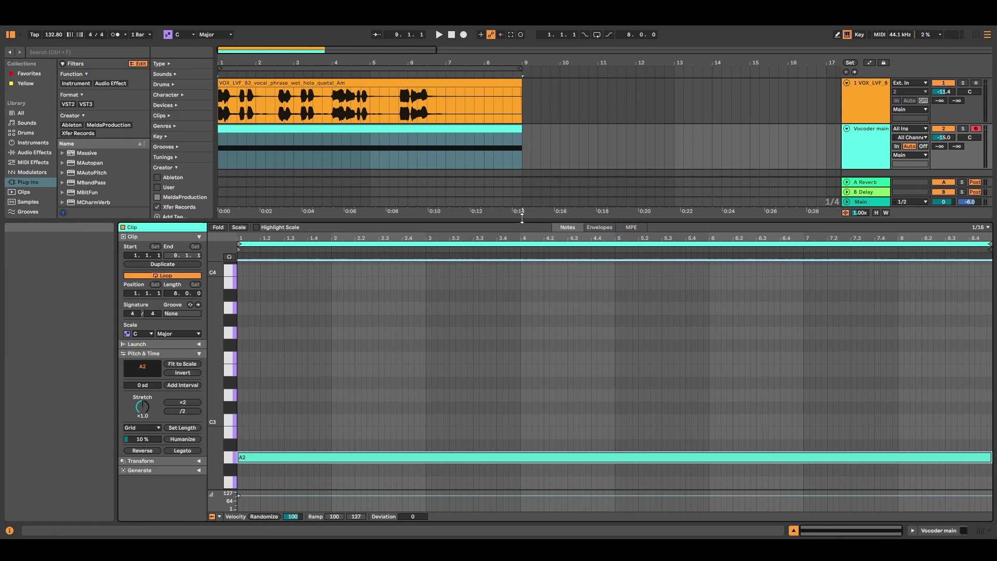
pyautogui.moveTo(521, 215); pyautogui.dragTo(455, 401)
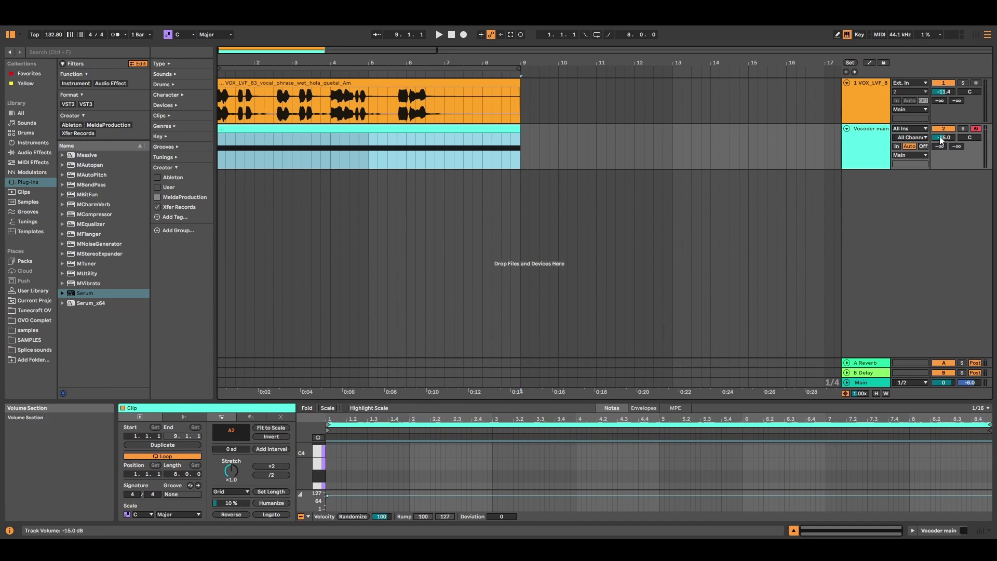
# Play the MIDI clip with the vocal from bar 1, and turn the Vocoder main track's volume down to -inf dB
pyautogui.click(867, 141)
pyautogui.click(281, 129)
pyautogui.press('space')
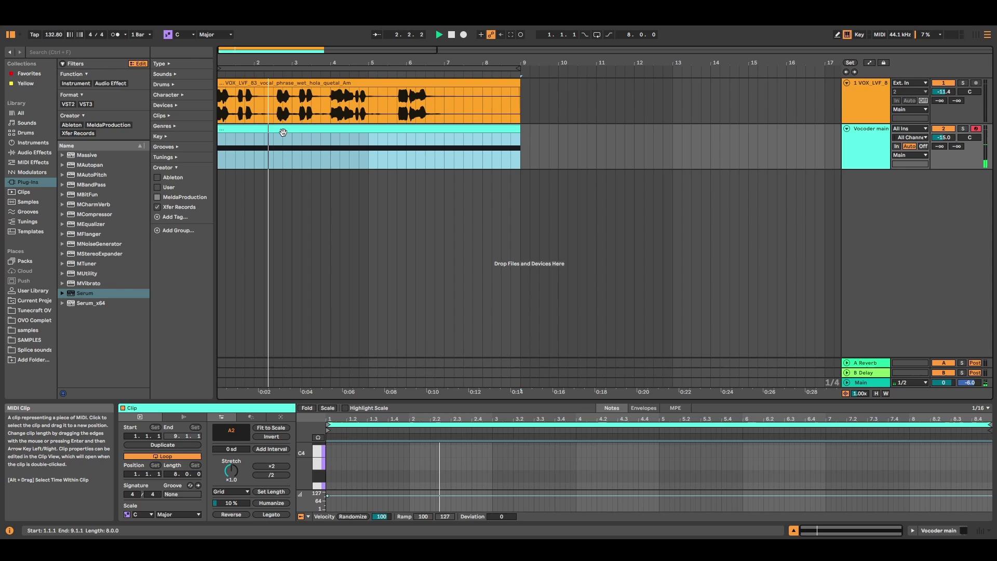
pyautogui.press('space')
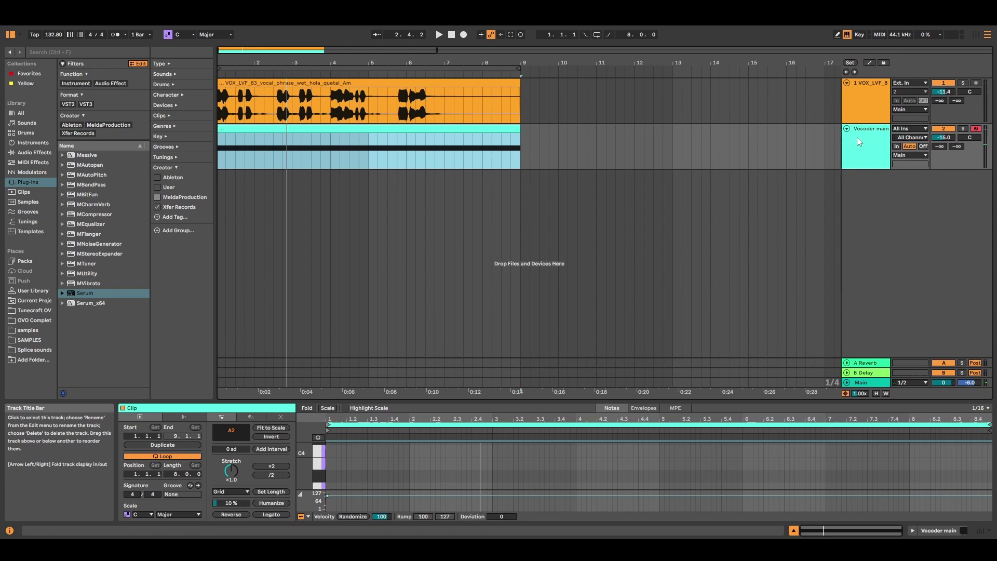
pyautogui.click(944, 138)
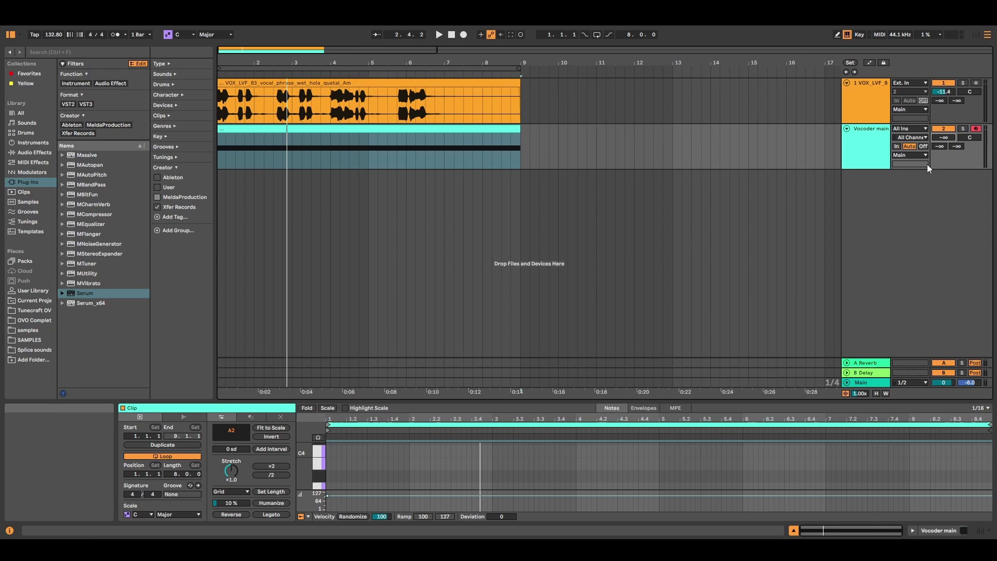
# Set the Audio From source of the vocal track's Vocoder to Vocoder main, keeping the External carrier
pyautogui.click(865, 101)
pyautogui.click(878, 107)
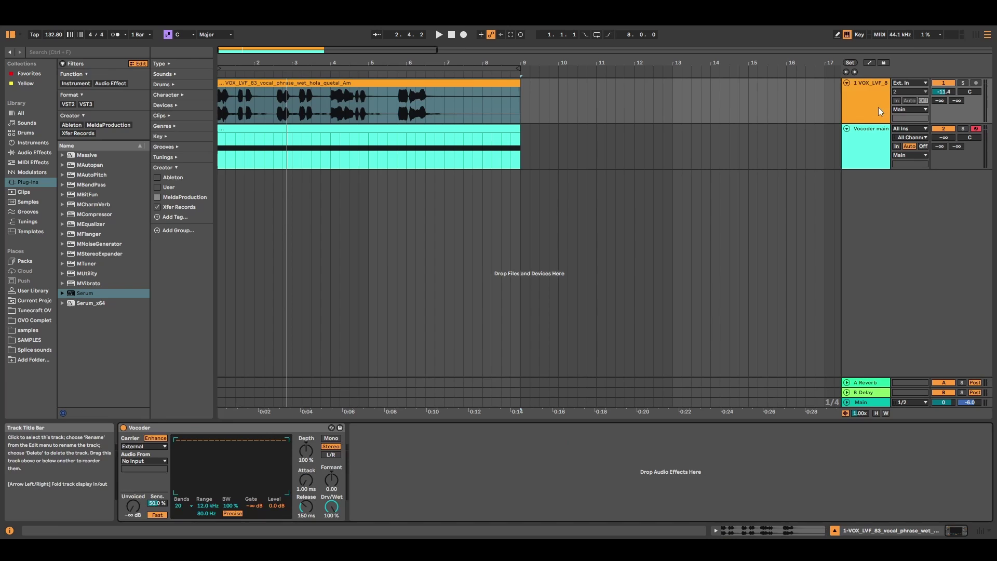
pyautogui.click(877, 107)
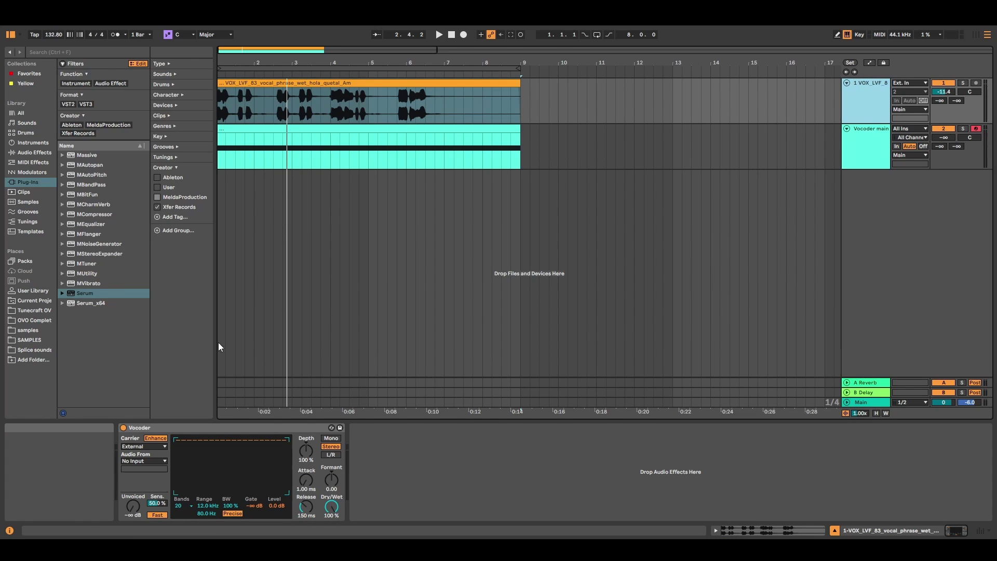
pyautogui.click(154, 446)
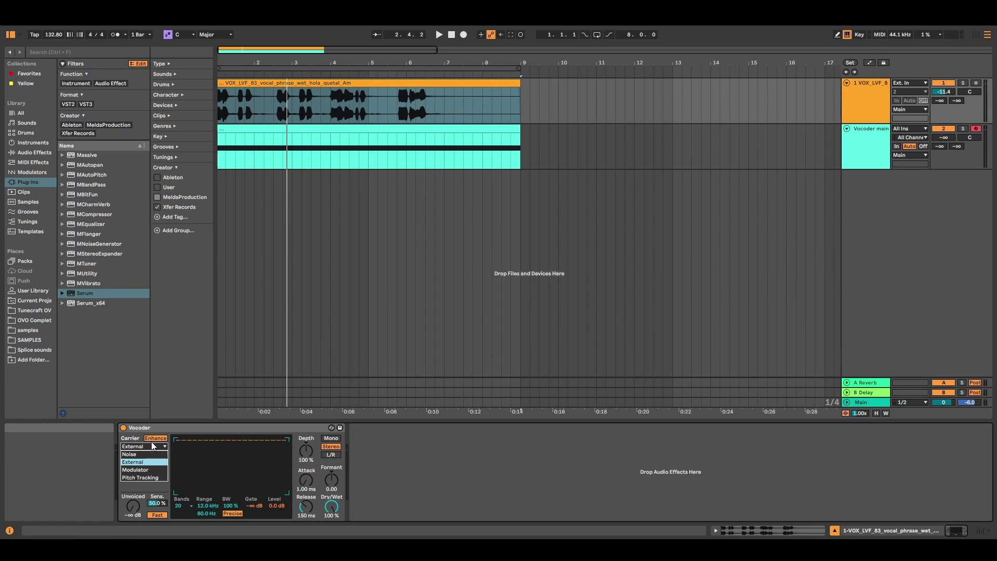
pyautogui.click(154, 446)
pyautogui.click(157, 461)
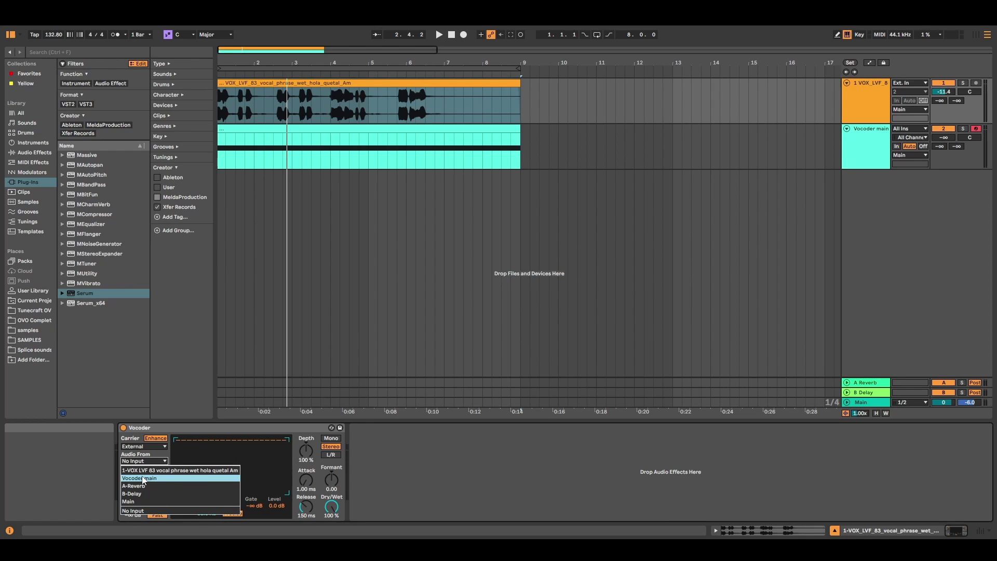
pyautogui.click(144, 478)
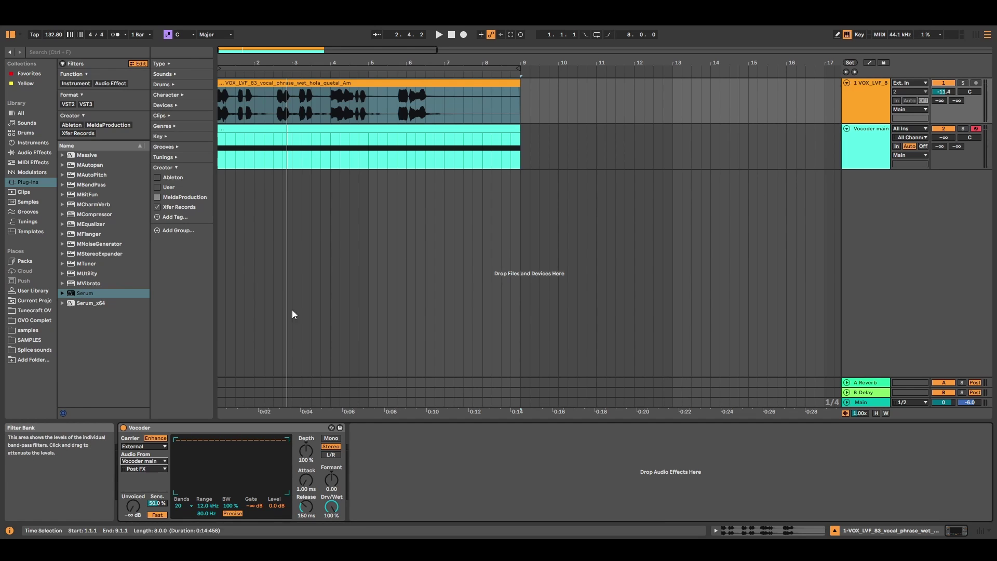
# Play the vocal from bar 1 through the Vocoder with the Serum carrier, and open the Serum plug-in window
pyautogui.click(349, 147)
pyautogui.press('space')
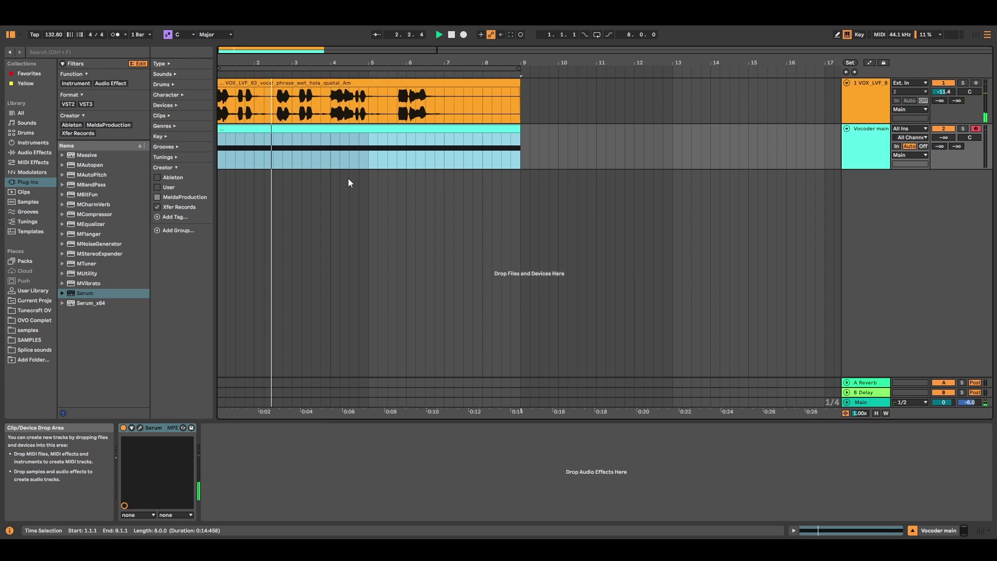
pyautogui.press('space')
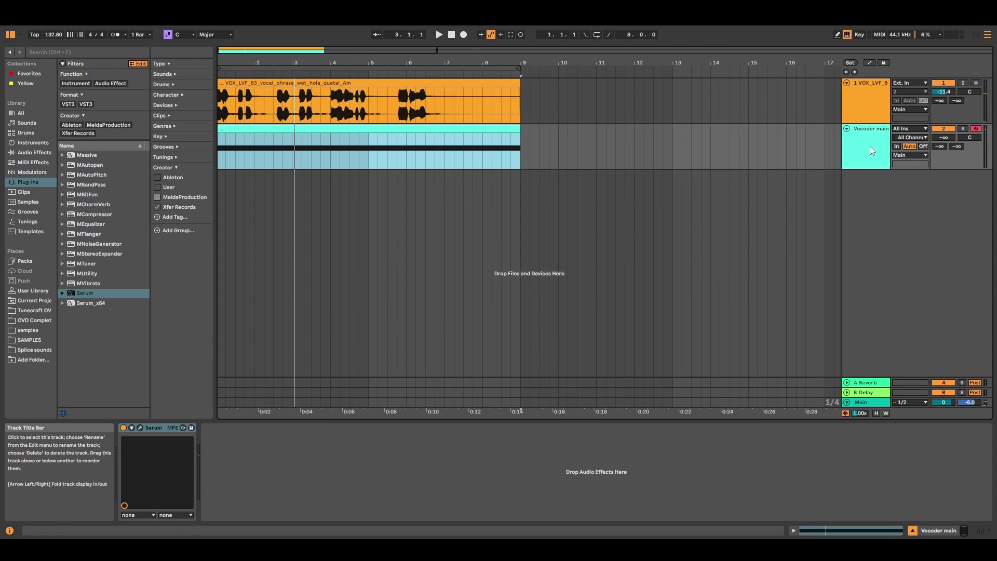
pyautogui.click(140, 428)
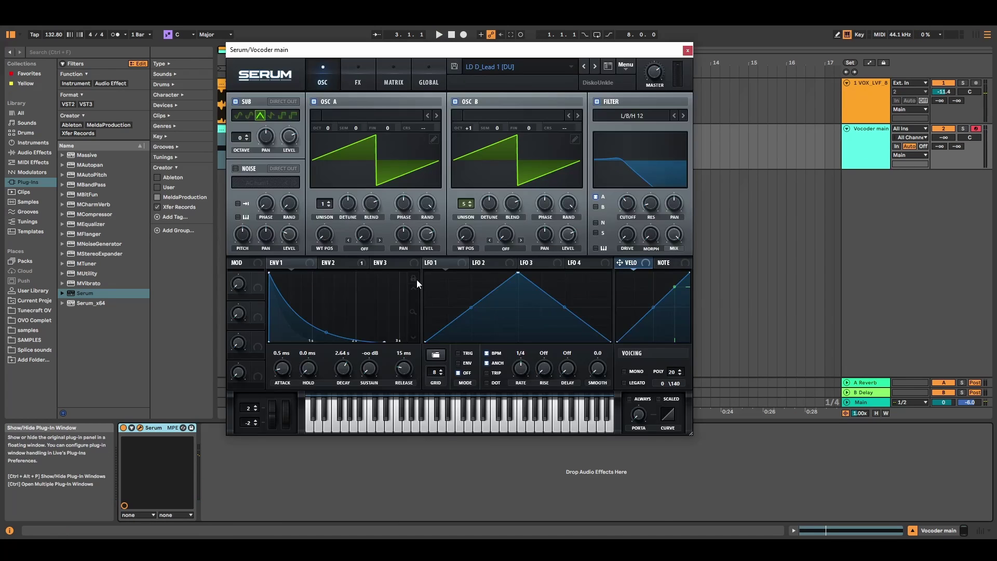
# Browse the lead presets in Serum's preset list and close the plug-in window
pyautogui.click(605, 71)
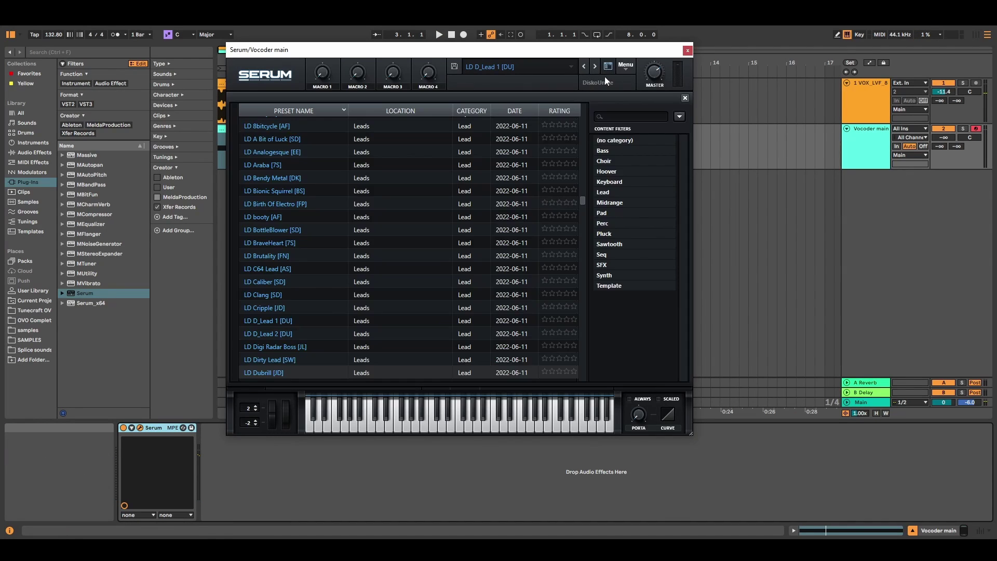
pyautogui.click(391, 275)
pyautogui.scroll(-2, 395, 265)
pyautogui.click(686, 50)
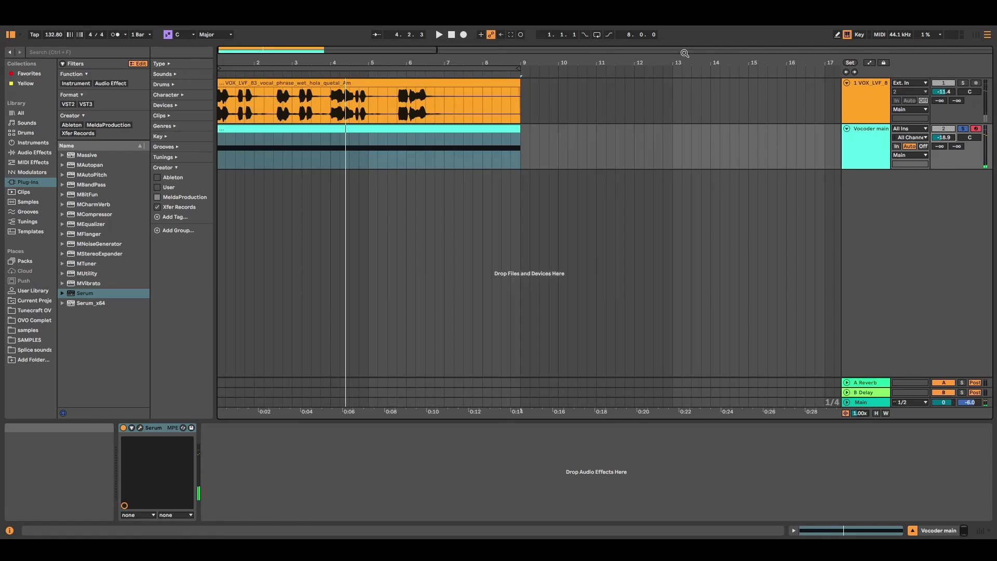
# Turn the Vocoder main track's volume down to -inf dB
pyautogui.click(233, 132)
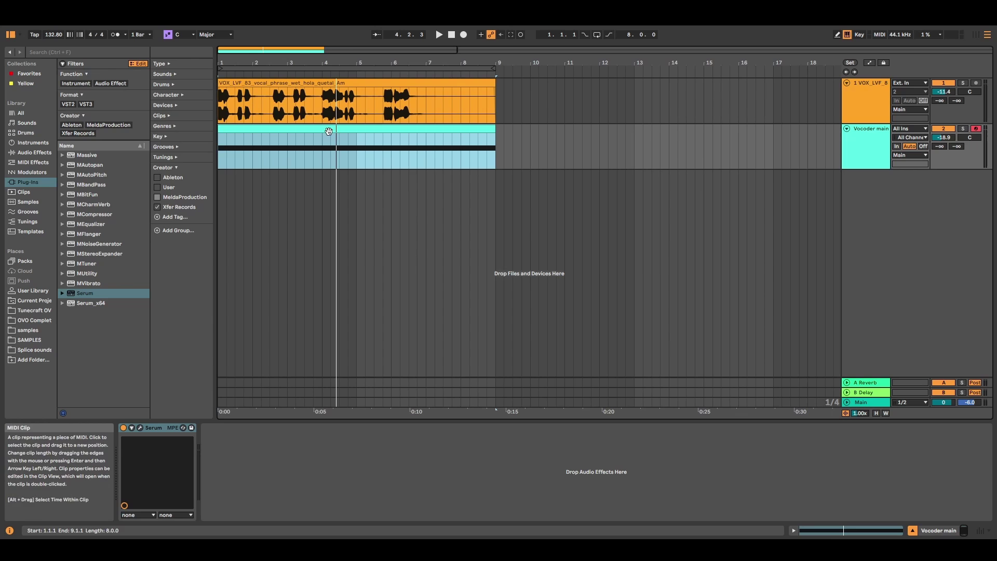
pyautogui.click(945, 138)
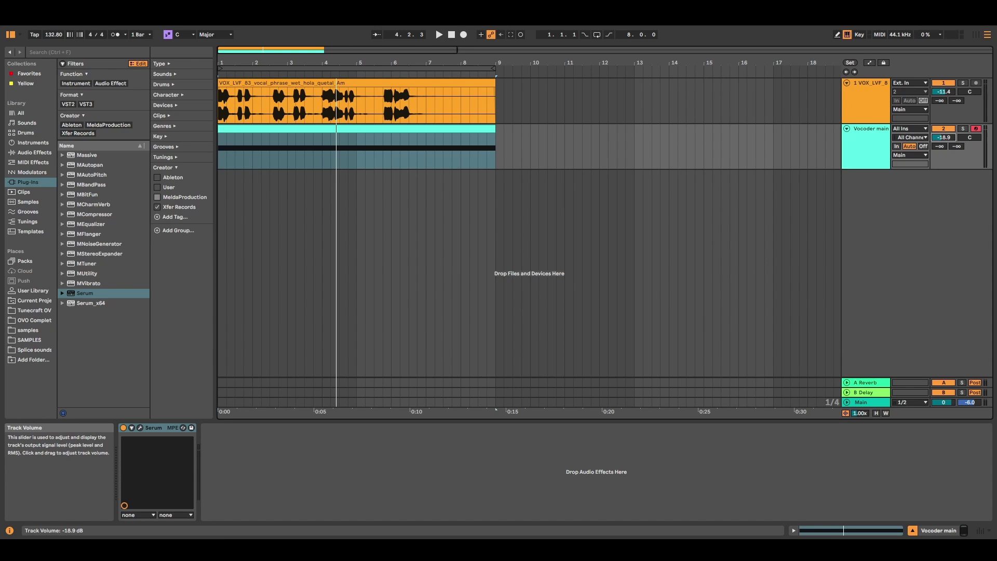
pyautogui.click(868, 142)
# Play the vocal clip from bar 1 through the Vocoder with the Serum carrier, and open the clip's sample view
pyautogui.click(876, 99)
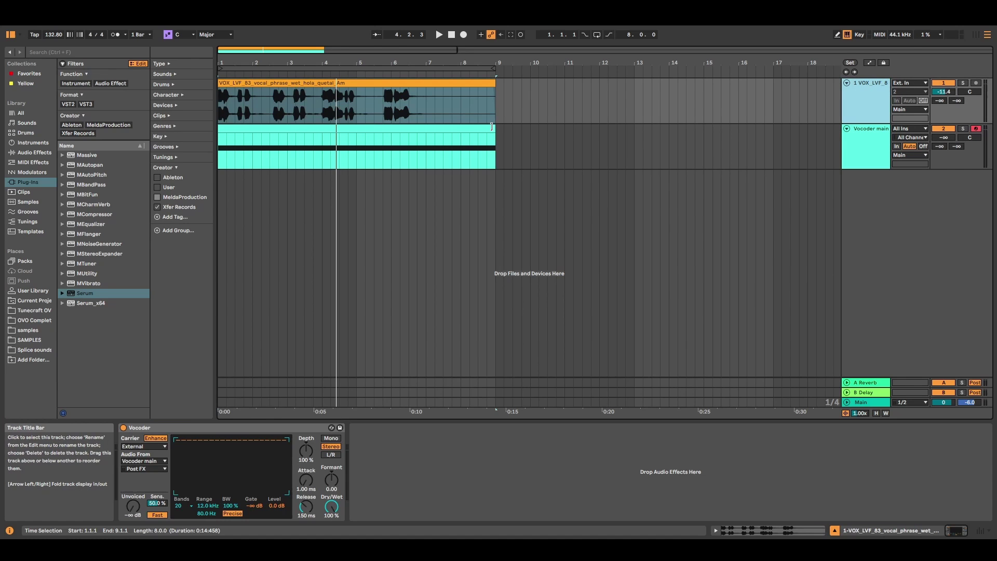
pyautogui.click(409, 101)
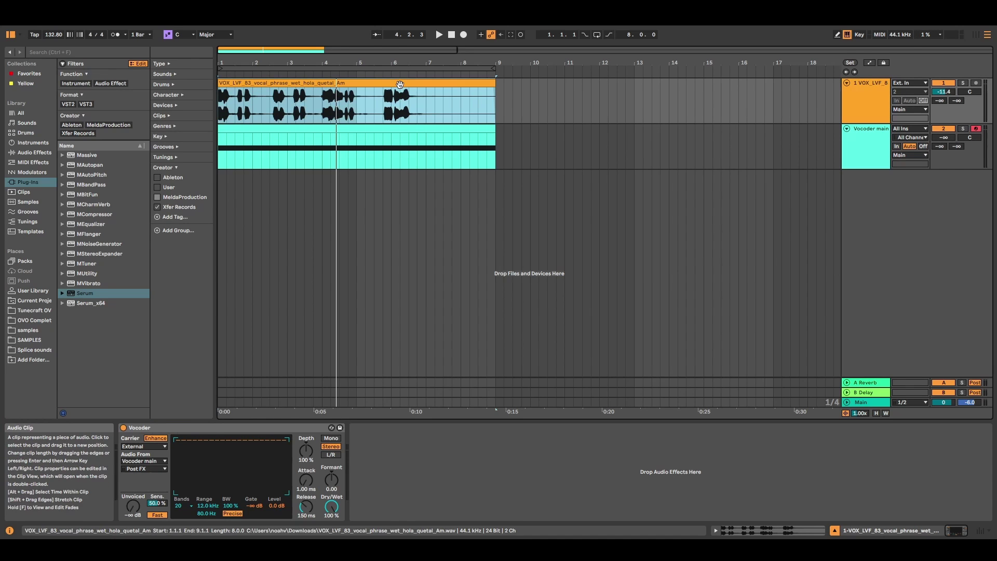
pyautogui.press('space')
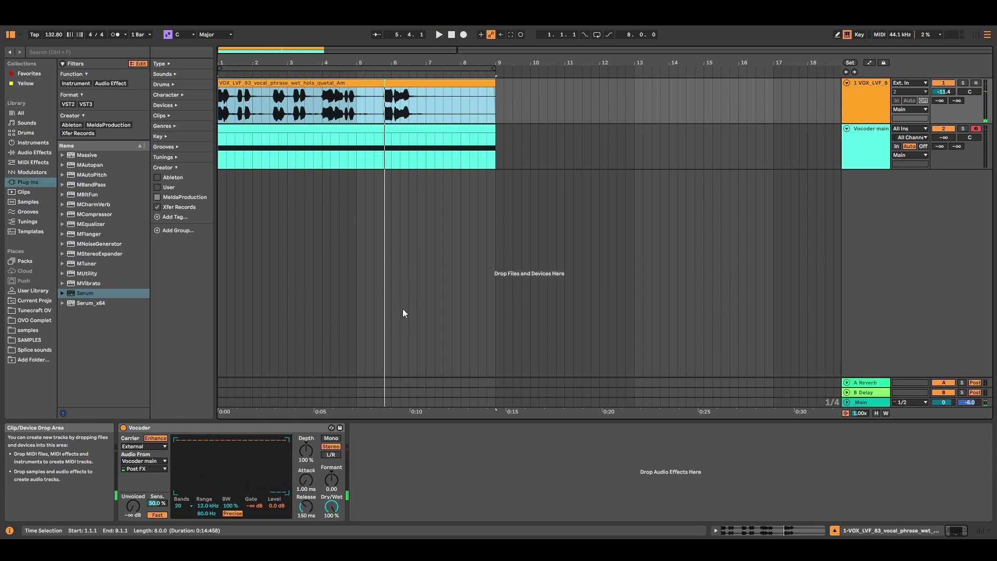
pyautogui.click(306, 85)
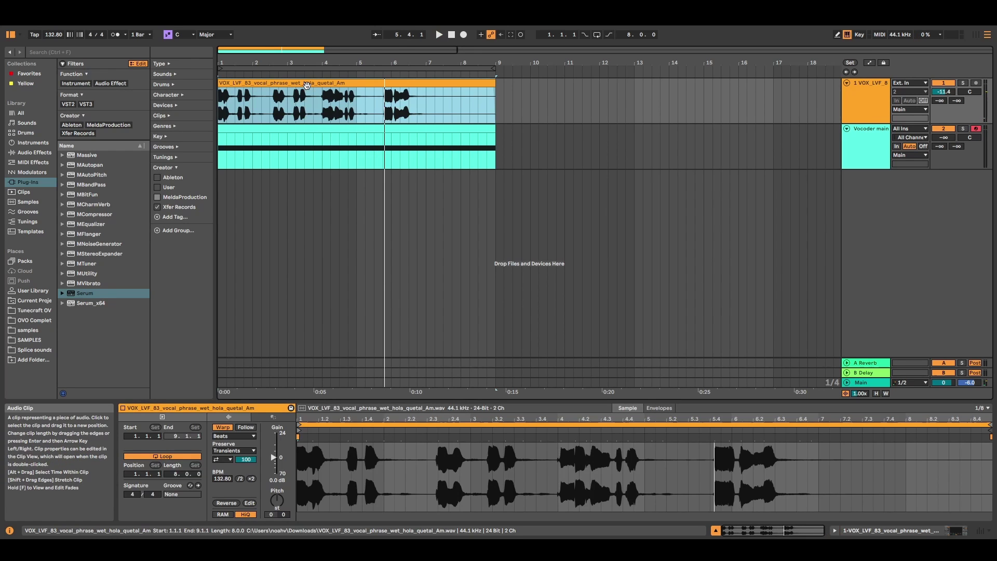
# Lower the Dry/Wet of the vocal track's Vocoder, auditioning it at 84% and settling on 90.5%
pyautogui.click(685, 93)
pyautogui.click(852, 99)
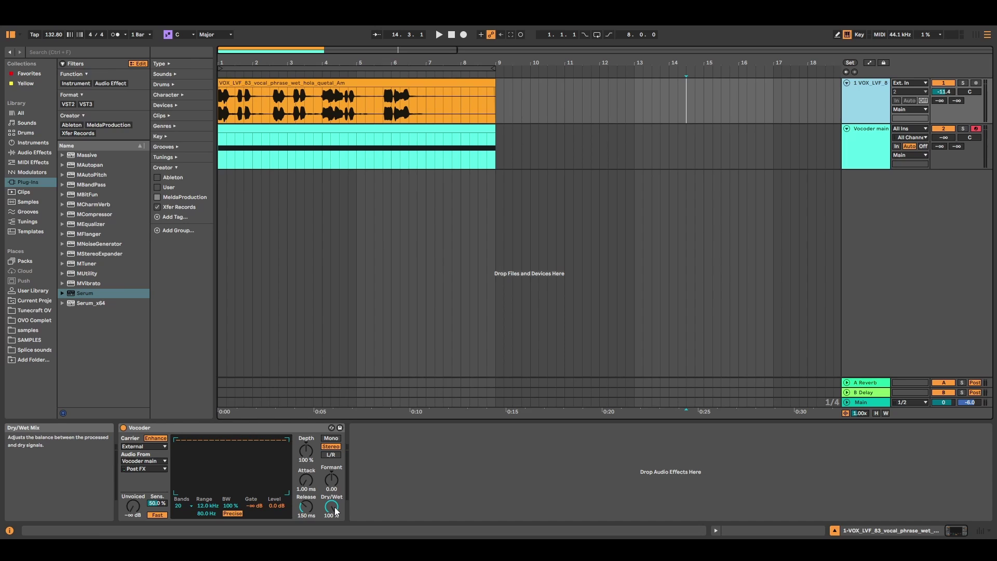
pyautogui.moveTo(337, 510); pyautogui.dragTo(336, 513)
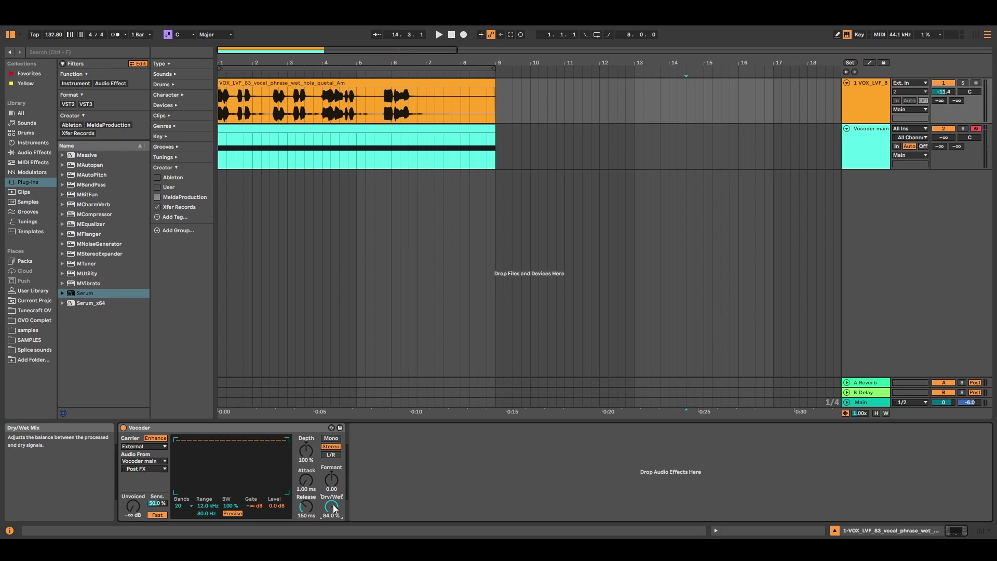
pyautogui.click(357, 82)
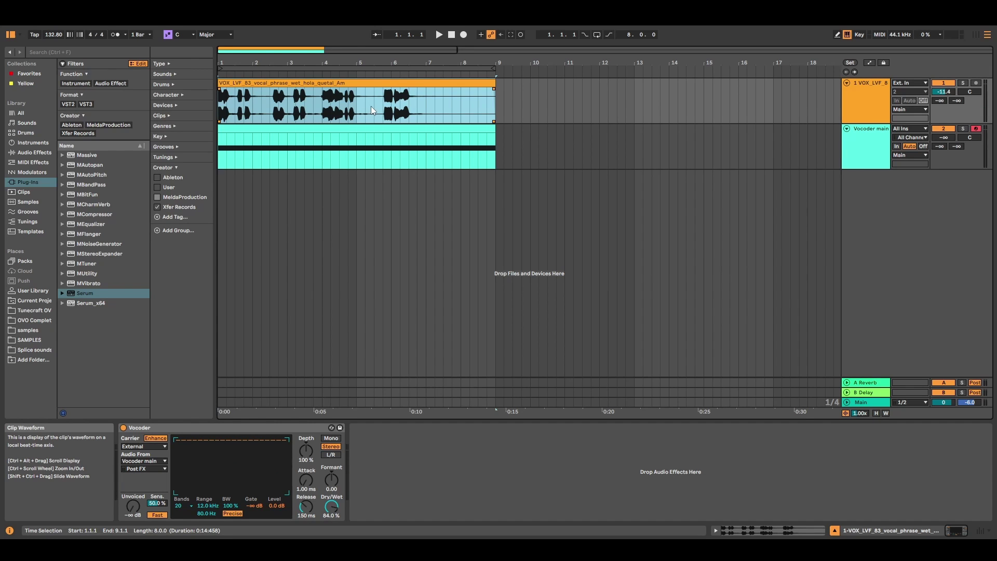
pyautogui.press('space')
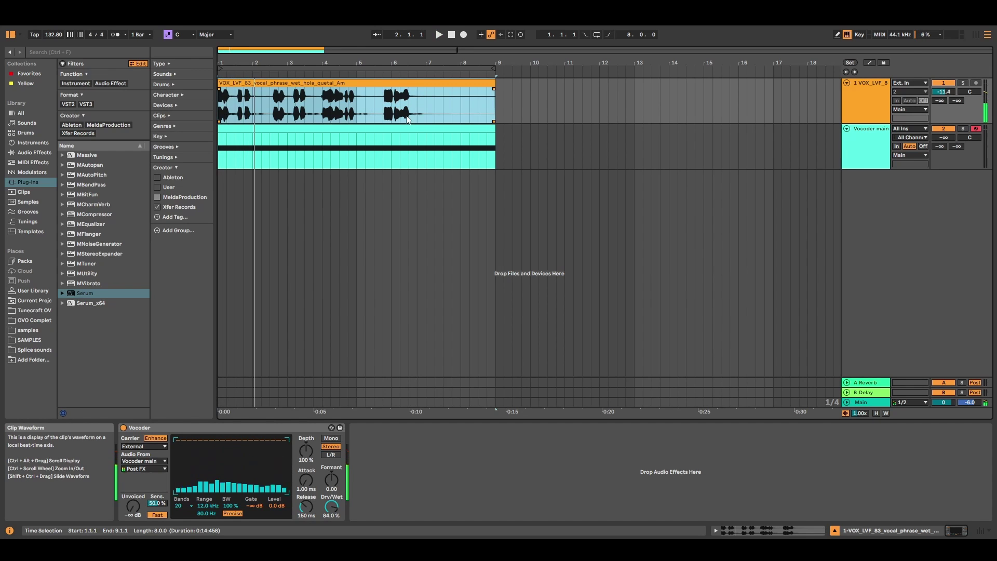
pyautogui.press('space')
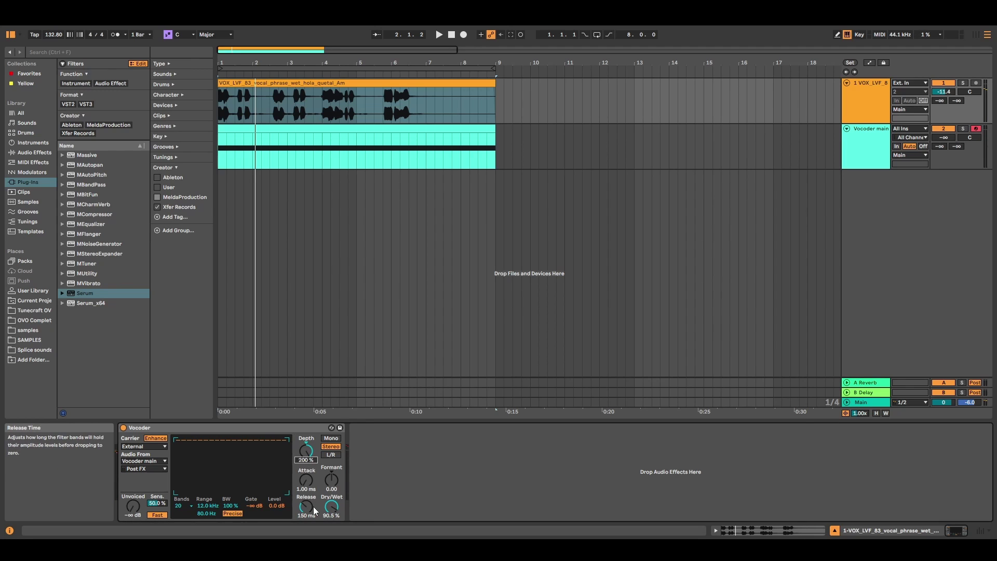
# Audition the vocal with different Vocoder Depth amounts, including 200% and 73%, and reset Depth to 100%
pyautogui.press('space')
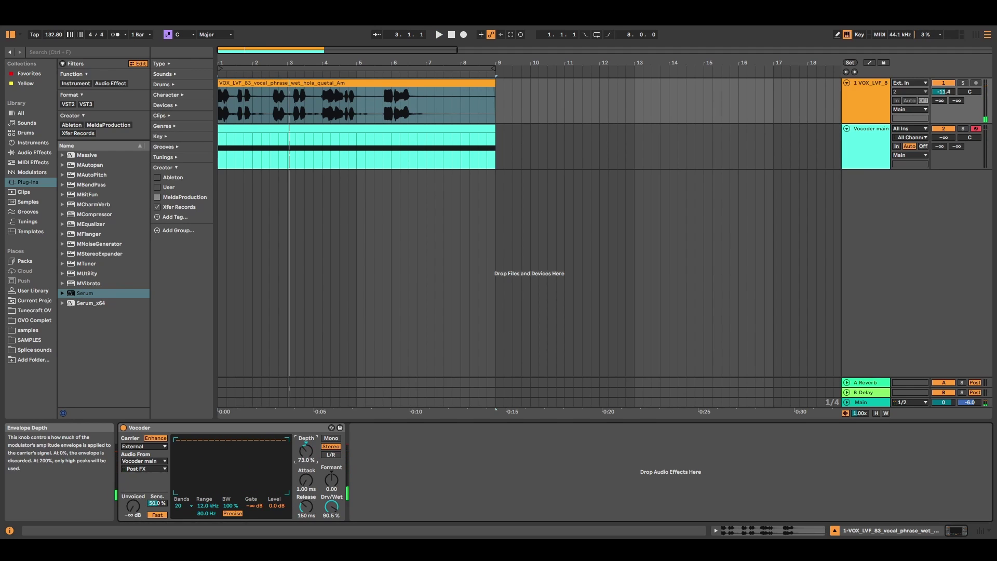
pyautogui.press('space')
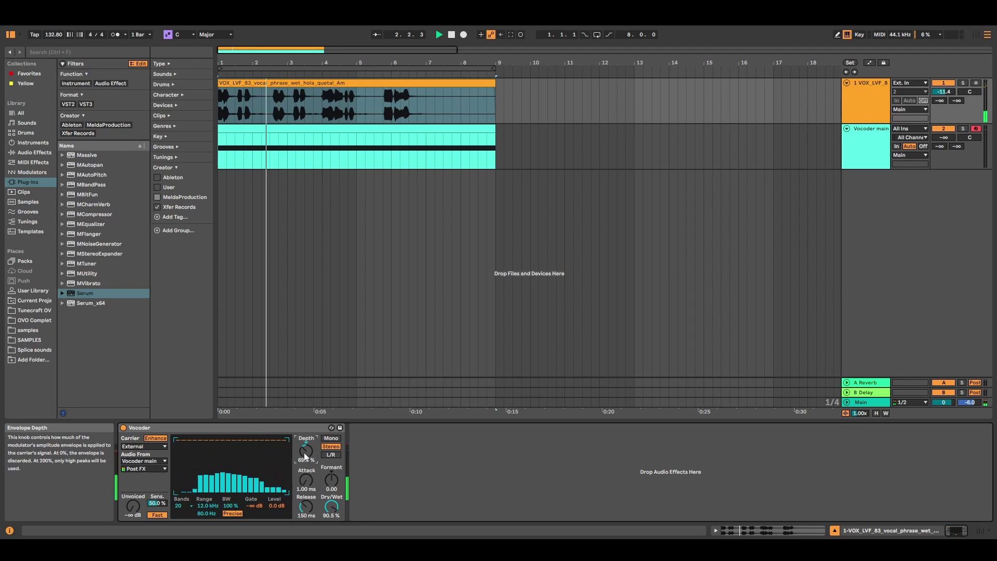
pyautogui.click(305, 441)
pyautogui.press('Delete')
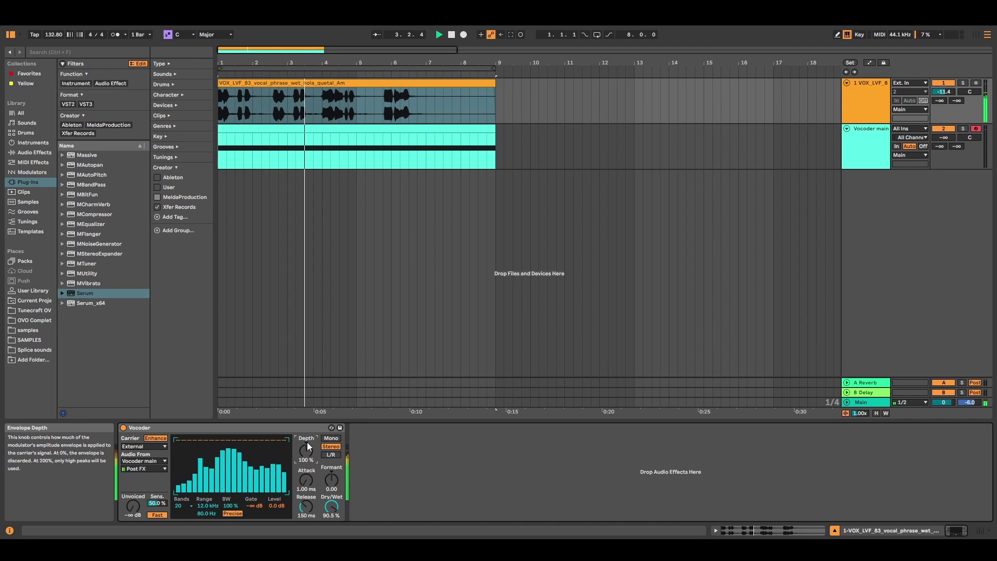
pyautogui.press('space')
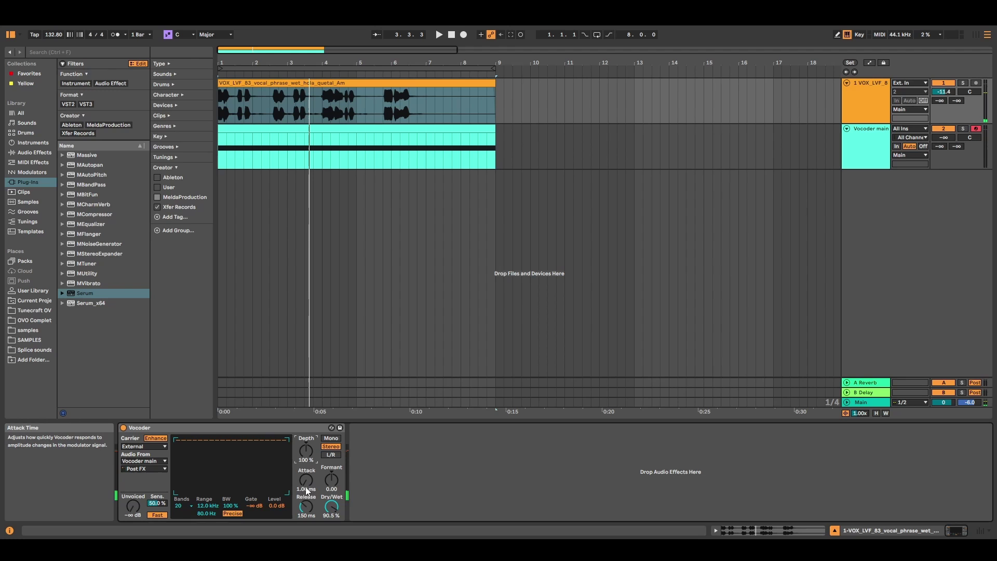
# Try a different Attack time on the Vocoder while playing the vocal, and return it to 1.00 ms
pyautogui.moveTo(305, 487)
pyautogui.mouseDown()
pyautogui.moveTo(307, 465)
pyautogui.moveTo(307, 506)
pyautogui.mouseUp()
pyautogui.press('space')
# Audition the vocal with a Vocoder Release longer than 2 s, and reset Release to 150 ms
pyautogui.press('space')
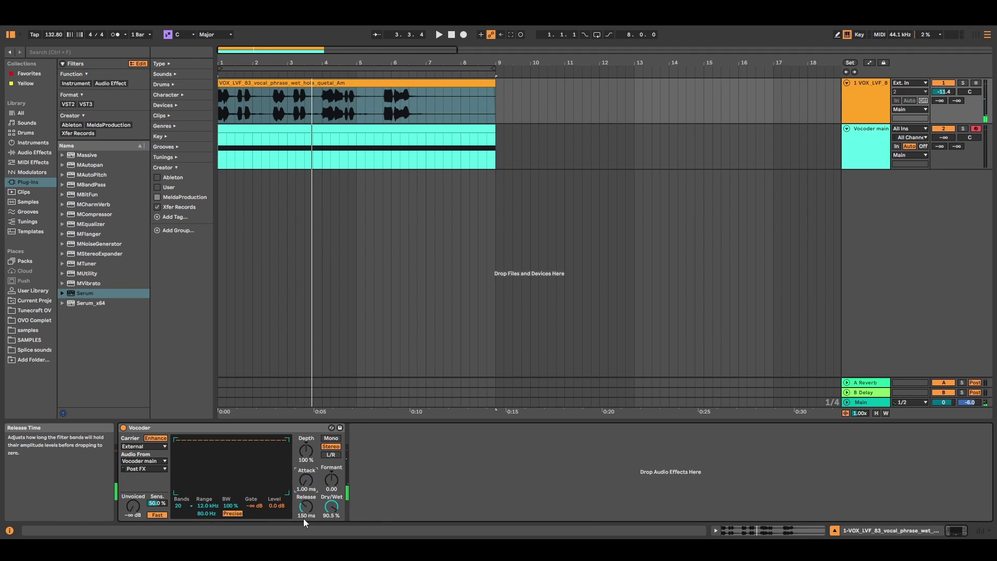
pyautogui.moveTo(304, 510); pyautogui.dragTo(304, 486)
pyautogui.press('space')
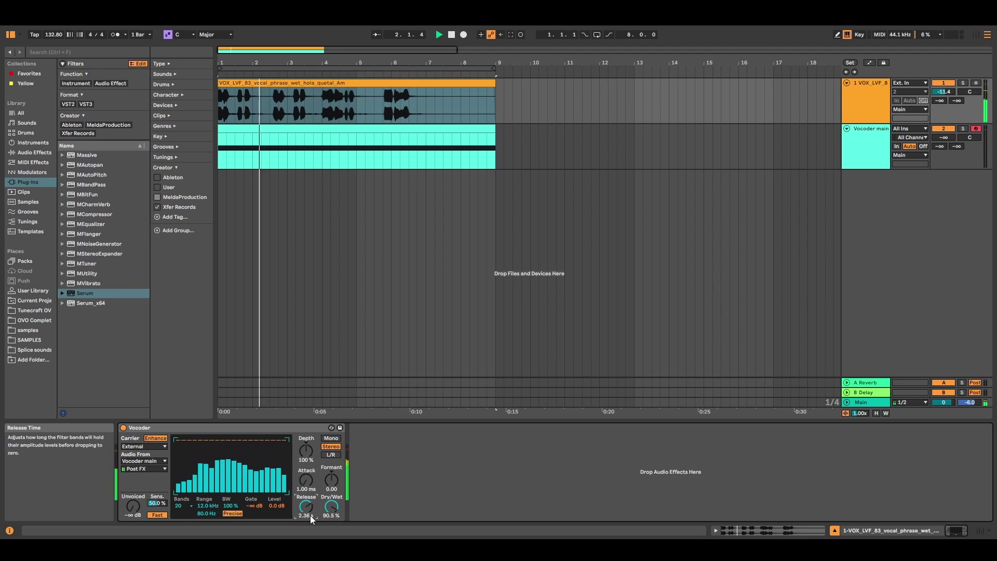
pyautogui.doubleClick(308, 508)
pyautogui.press('space')
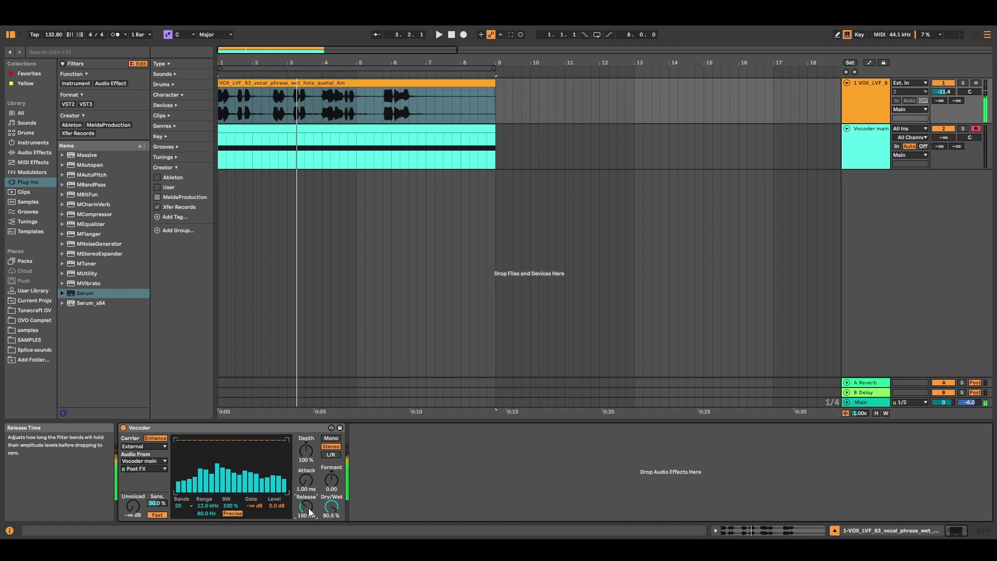
# Audition the vocal with the Vocoder's Unvoiced level at 0.0 dB and -15 dB, and reset it to -inf dB
pyautogui.moveTo(135, 509); pyautogui.dragTo(135, 483)
pyautogui.press('space')
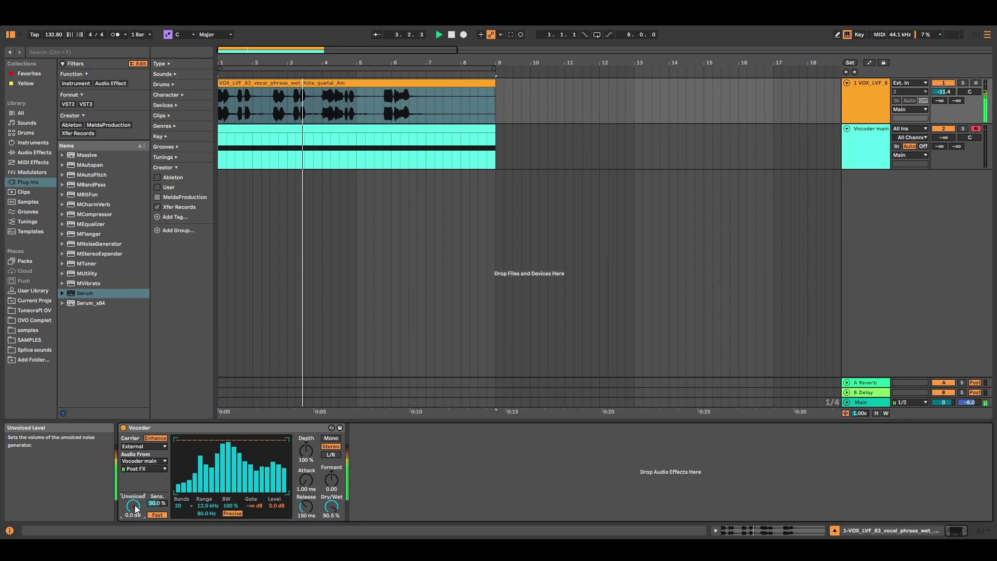
pyautogui.moveTo(134, 507); pyautogui.dragTo(135, 522)
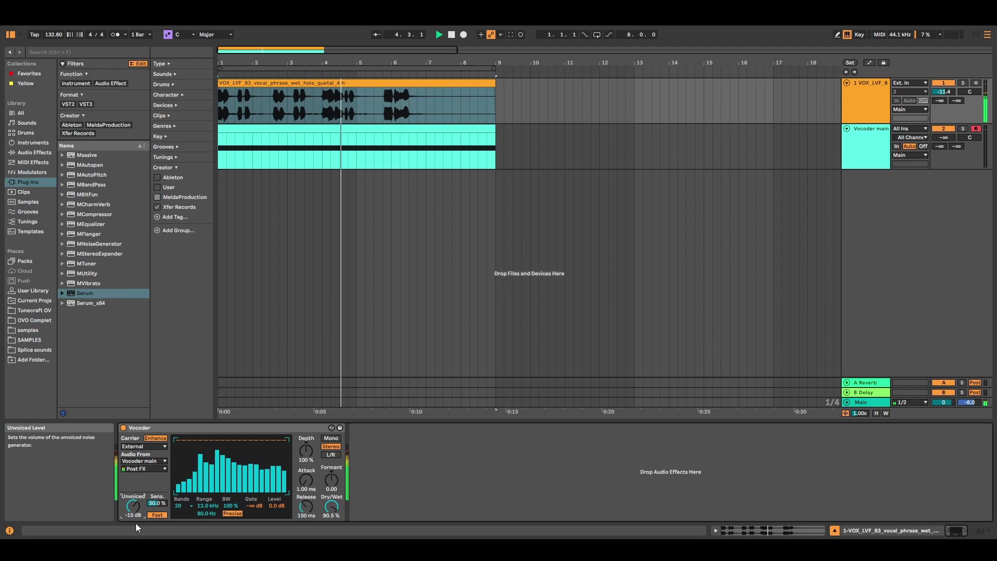
pyautogui.press('space')
pyautogui.doubleClick(133, 506)
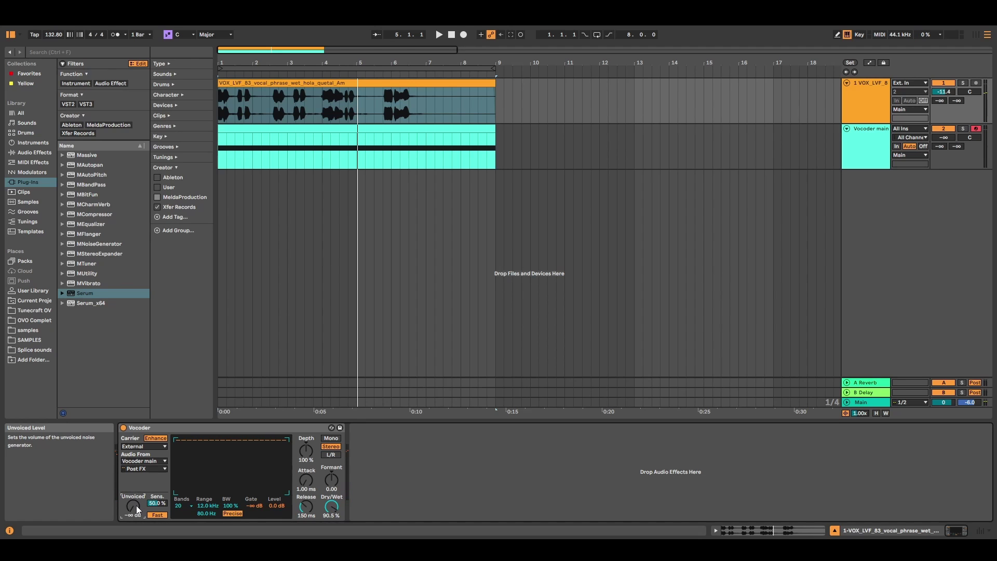
pyautogui.press('Delete')
pyautogui.press('space')
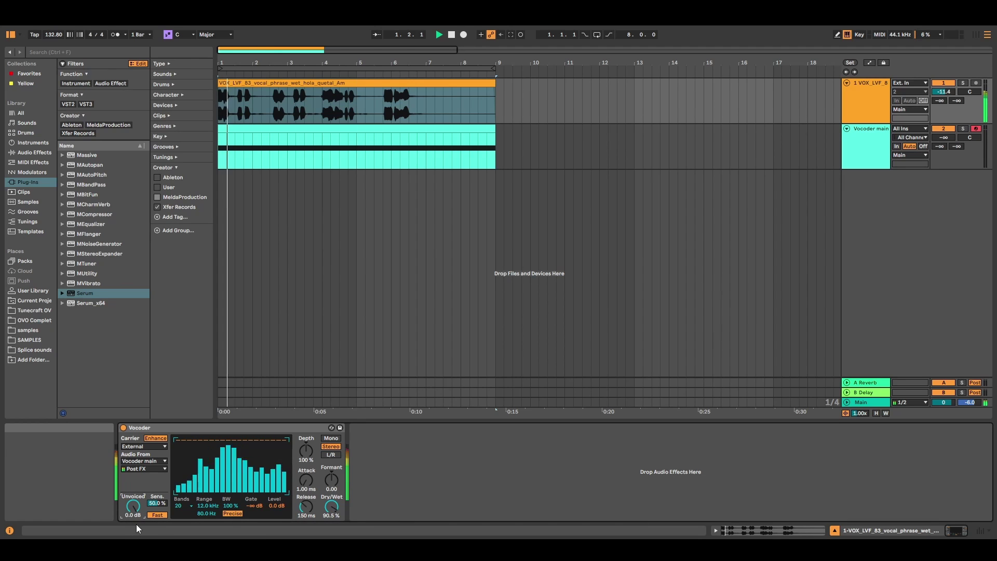
pyautogui.press('space')
pyautogui.doubleClick(133, 508)
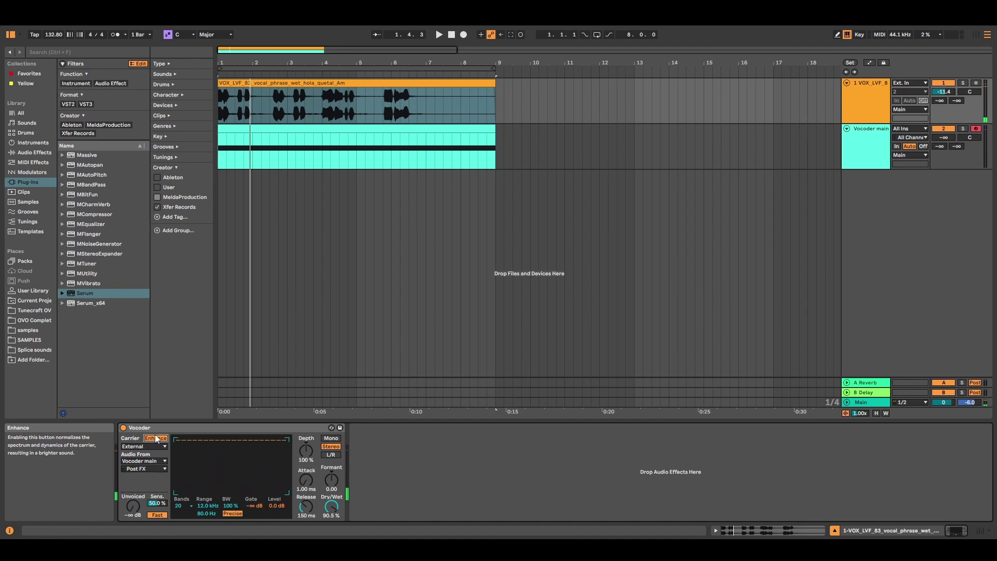
# Compare the vocal with the Vocoder's Enhance option off and on, leaving Enhance enabled
pyautogui.press('space')
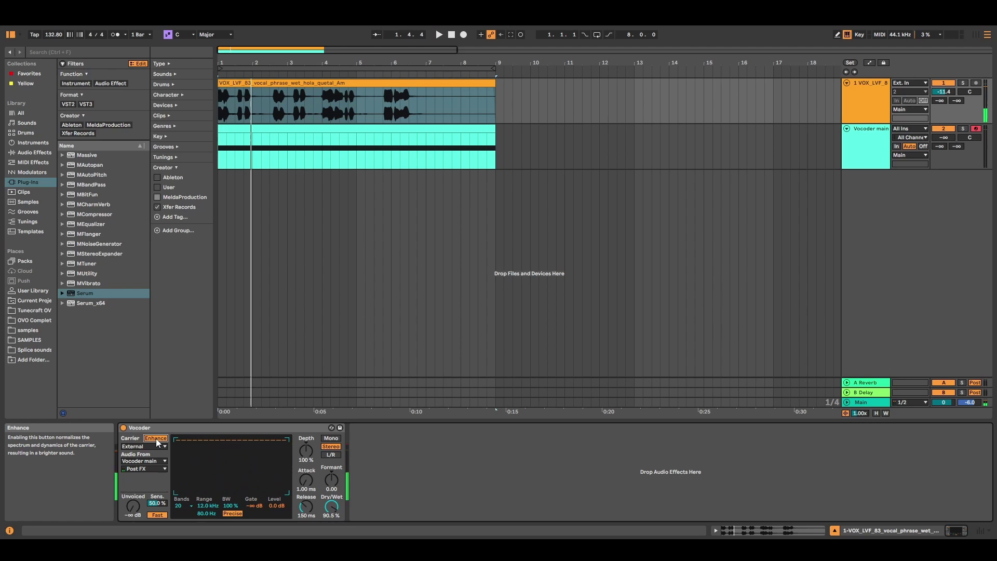
pyautogui.click(156, 438)
pyautogui.press('space')
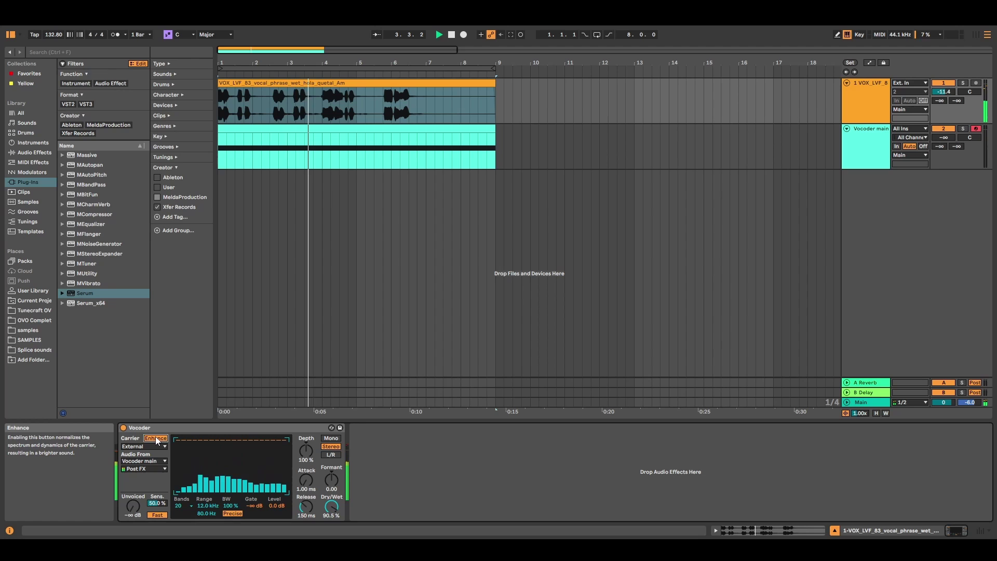
pyautogui.press('space')
pyautogui.click(156, 438)
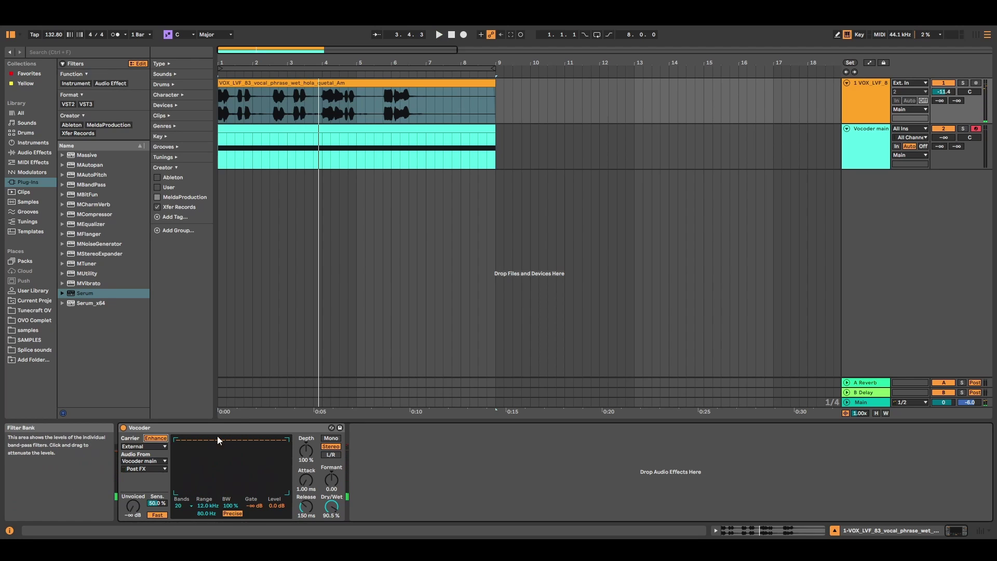
# Open the Vocoder main clip, set its grid to 1/2, and reduce the A2 note to a half-bar at bar 1
pyautogui.doubleClick(409, 128)
pyautogui.moveTo(400, 401); pyautogui.dragTo(399, 243)
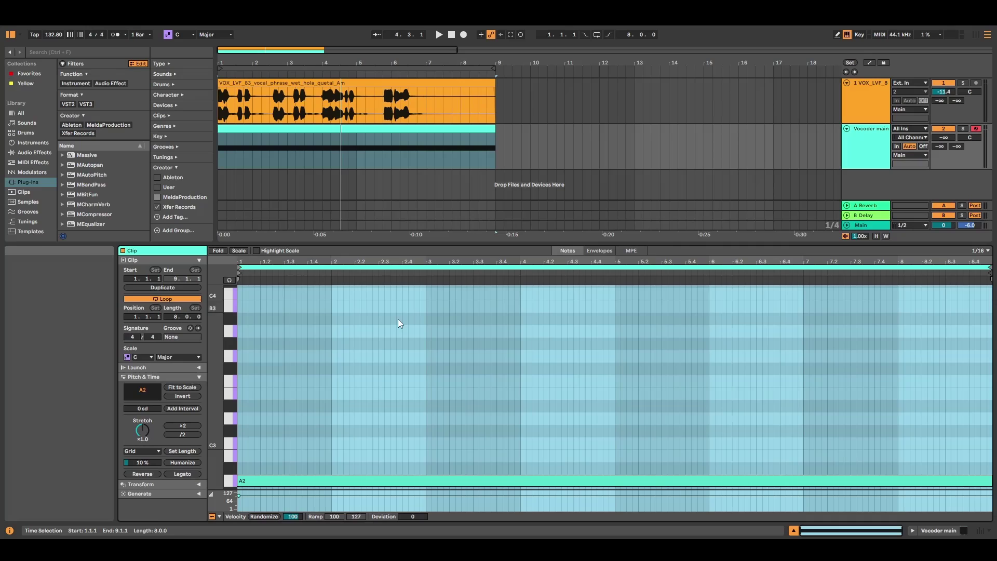
pyautogui.scroll(-4, 398, 323)
pyautogui.click(366, 408)
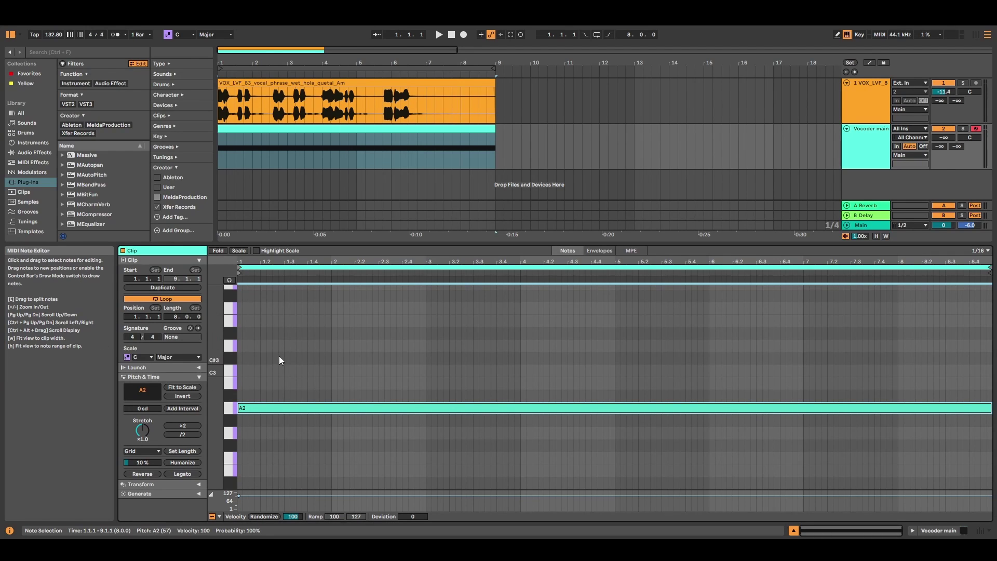
pyautogui.hotkey('ctrl', '2')
pyautogui.hotkey('ctrl', '2')
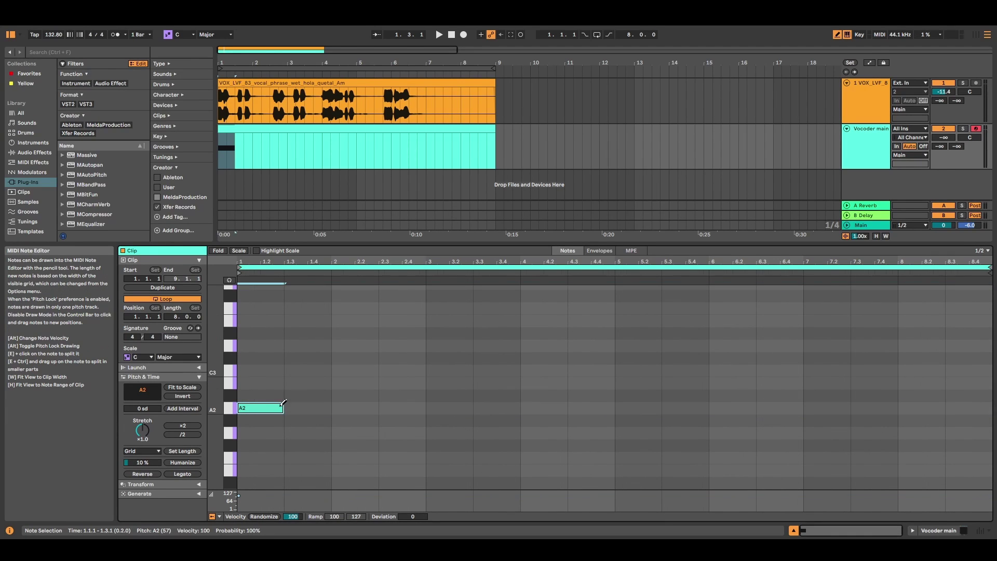
# Draw a B2 note from 1.3 to 2.3, a half-bar A2 at 2.3, and an E3 from bar 4 to 6.3
pyautogui.click(308, 383)
pyautogui.click(405, 408)
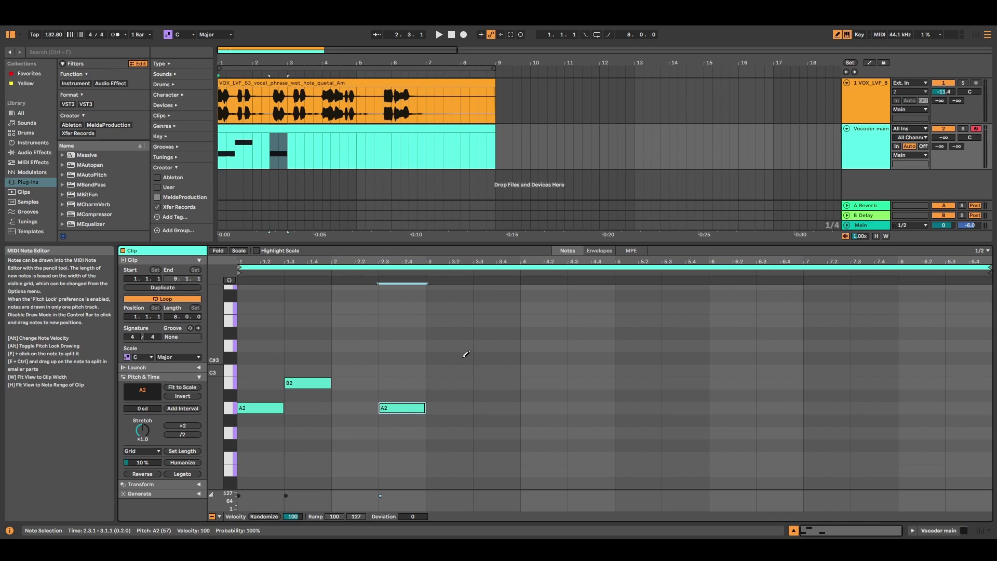
pyautogui.click(552, 320)
pyautogui.moveTo(330, 383); pyautogui.dragTo(378, 383)
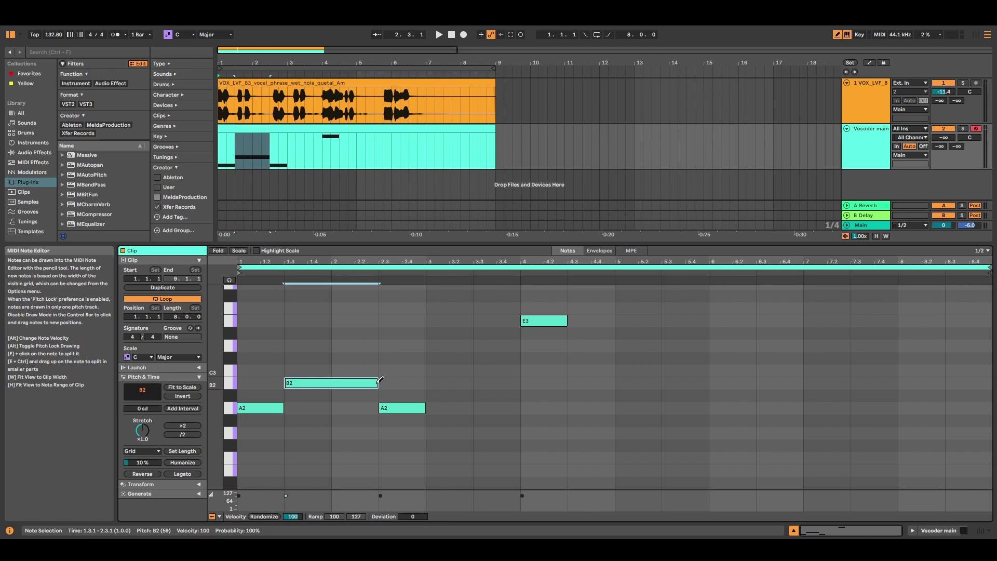
pyautogui.moveTo(567, 320); pyautogui.dragTo(736, 326)
# Add a C3 note at bar 3 and extend it to the start of bar 4
pyautogui.click(465, 370)
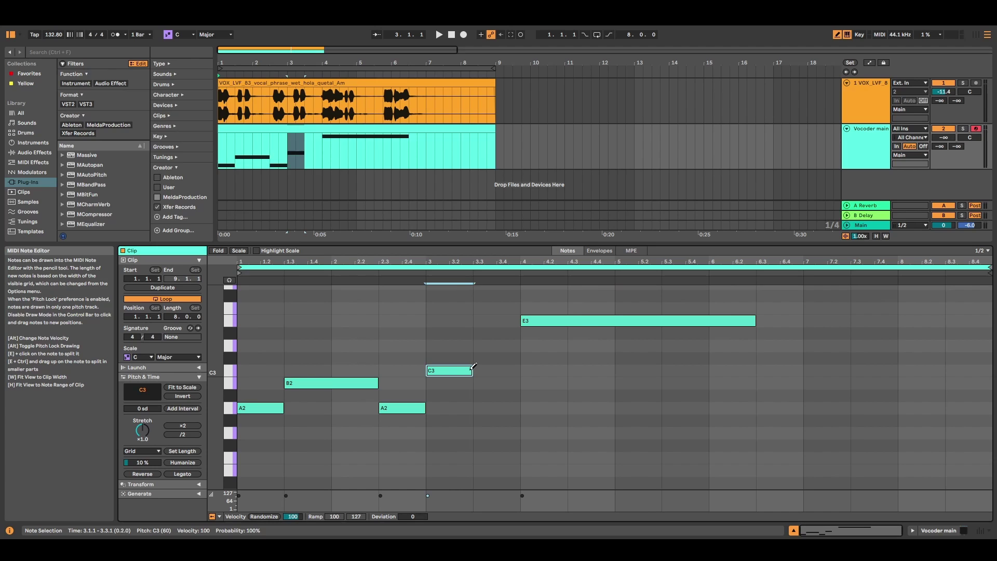
pyautogui.click(478, 367)
pyautogui.moveTo(473, 370)
pyautogui.mouseDown()
pyautogui.moveTo(518, 370)
pyautogui.moveTo(428, 370)
pyautogui.mouseUp()
# Play the Vocoder main clip from bar 1 to hear the vocal follow the new melody
pyautogui.click(323, 129)
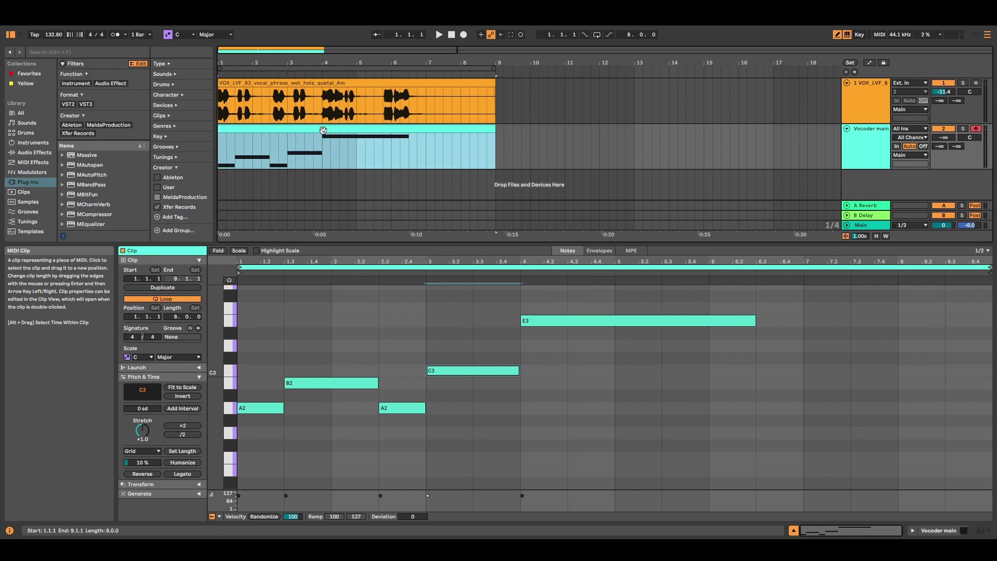
pyautogui.press('space')
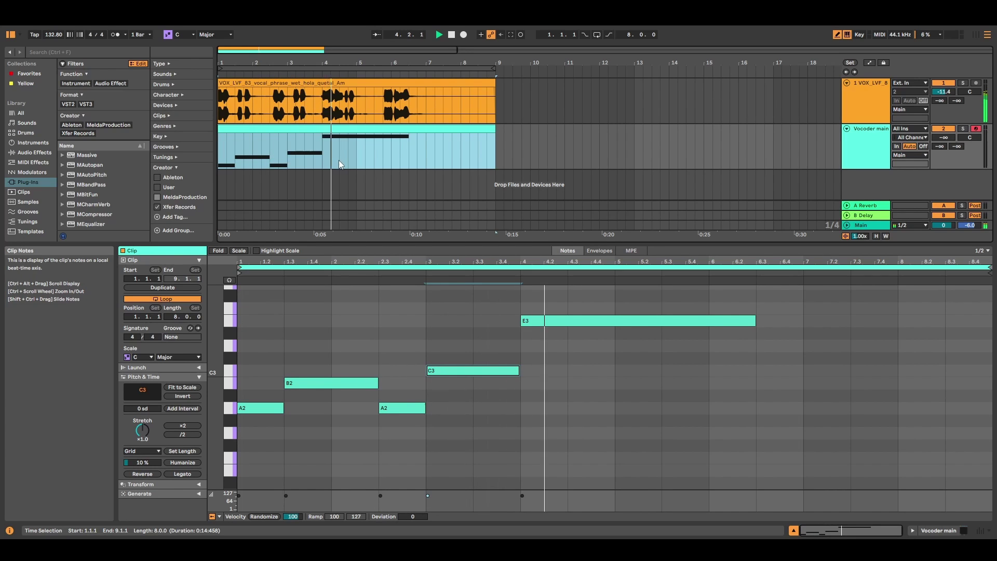
pyautogui.press('space')
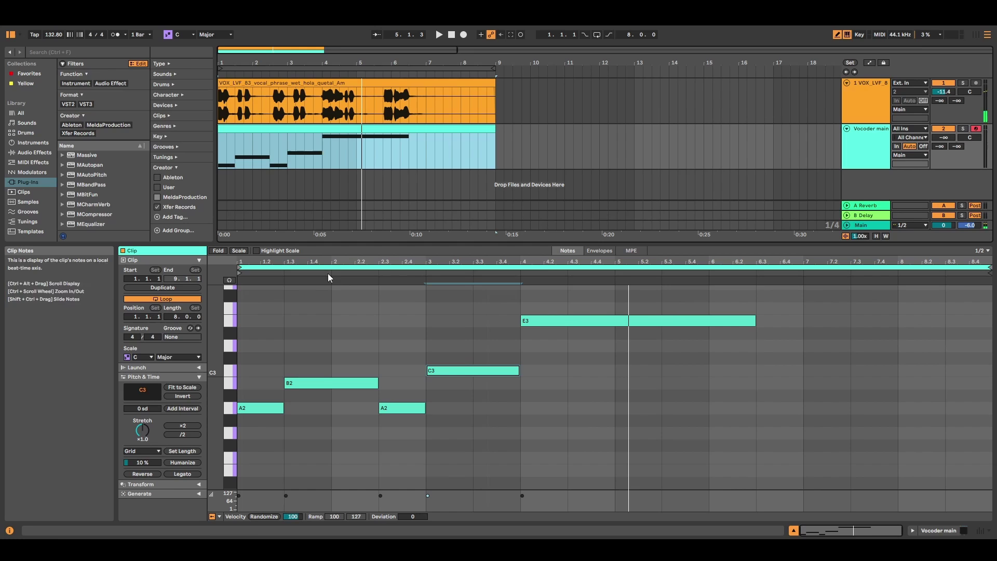